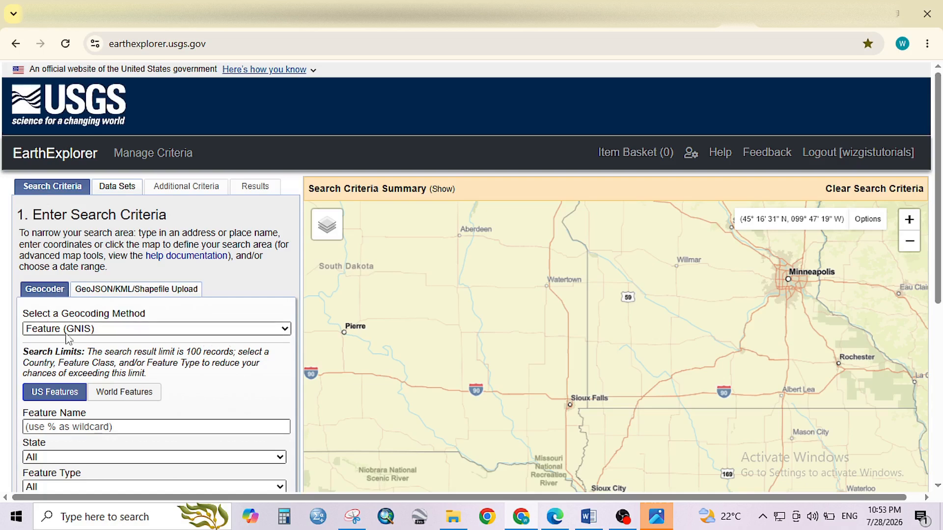
- Set the geocoding method to Address/Place (Google)
click(284, 330)
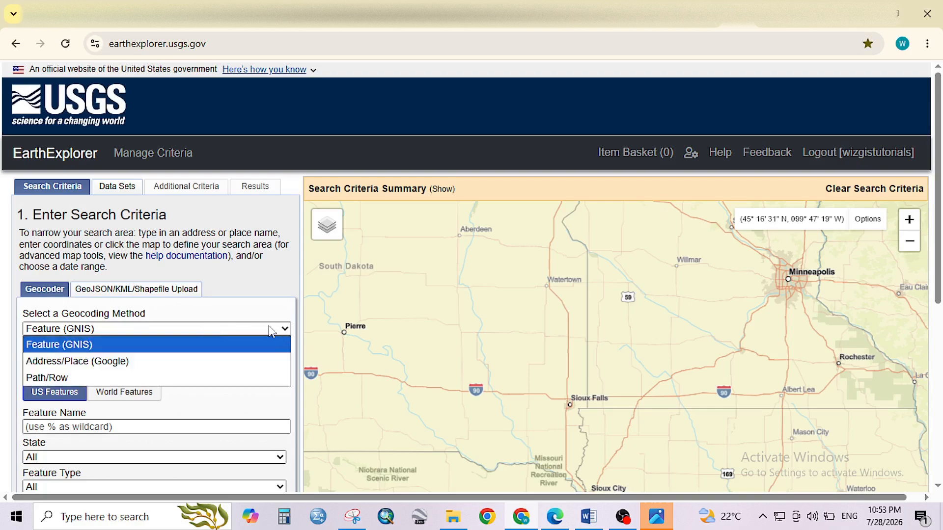
click(114, 362)
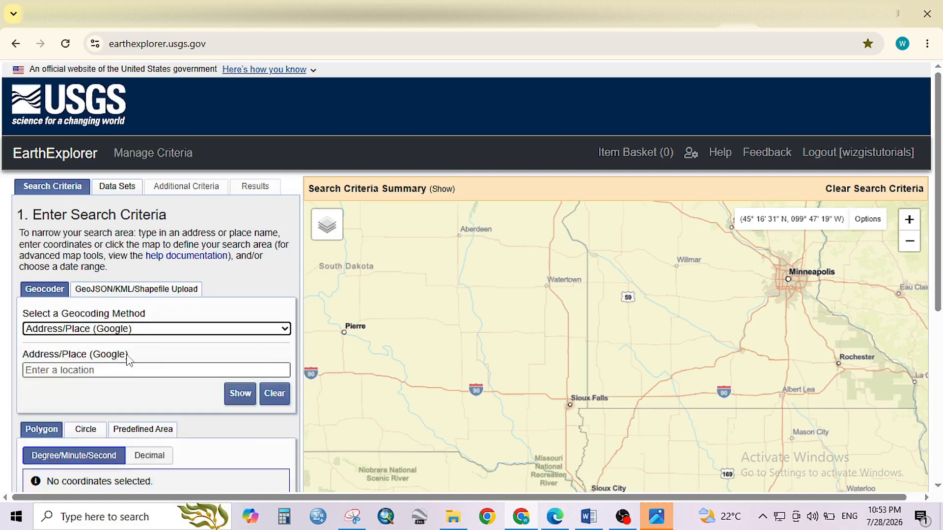
click(128, 370)
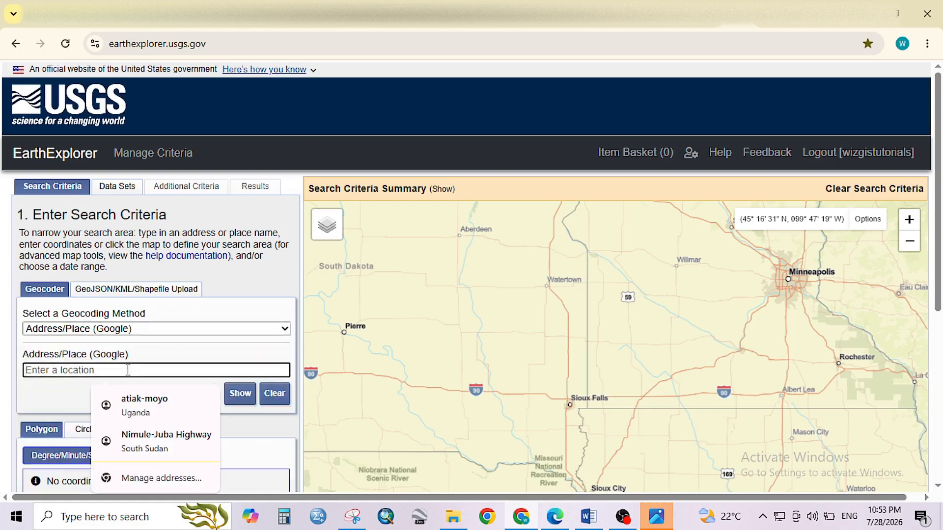
click(144, 357)
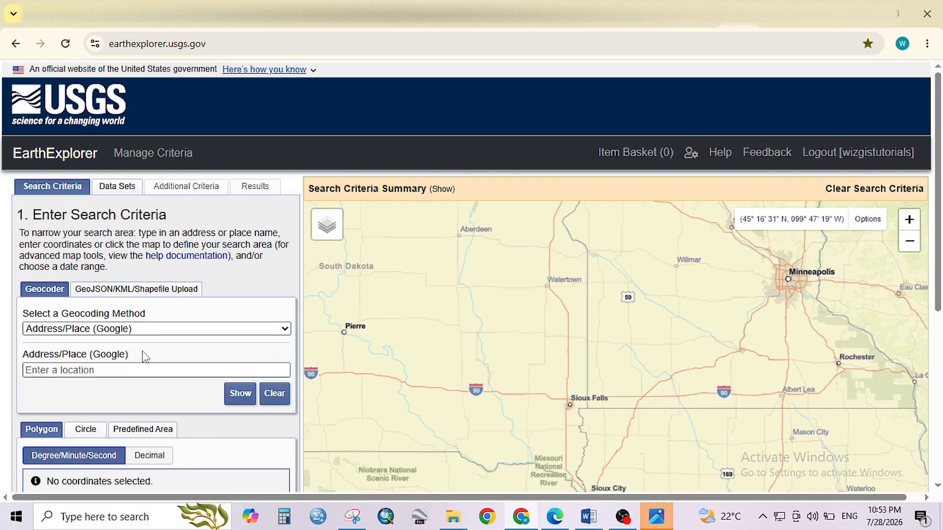
- Look up Stockport, UK as the location and add its coordinates to the area of interest
click(75, 368)
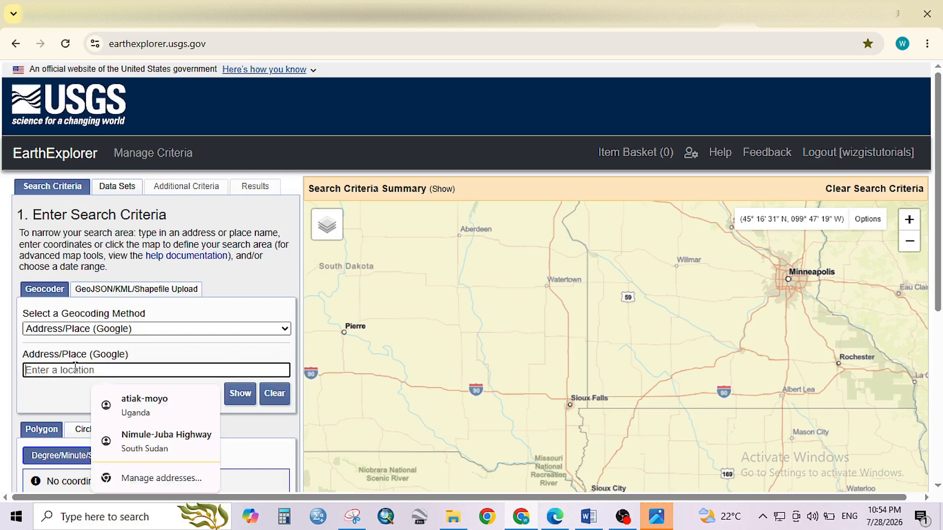
text(s)
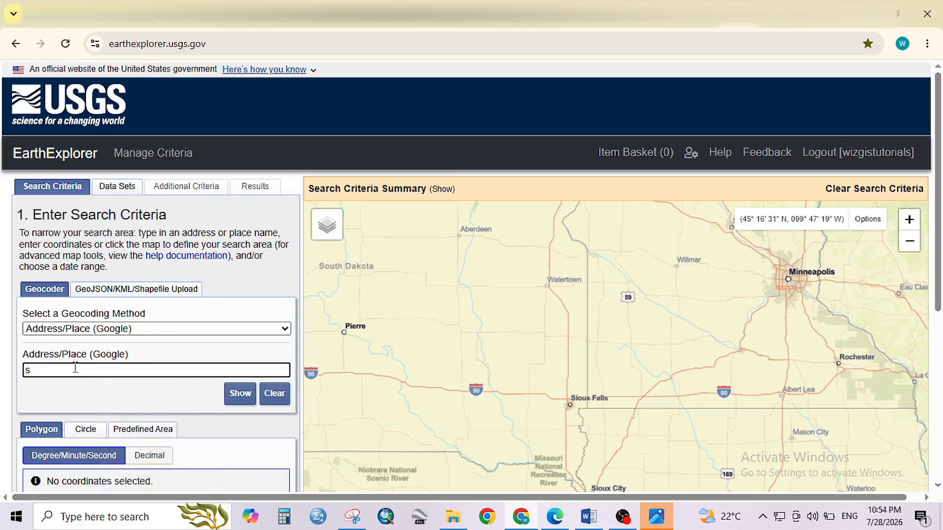
text(tock)
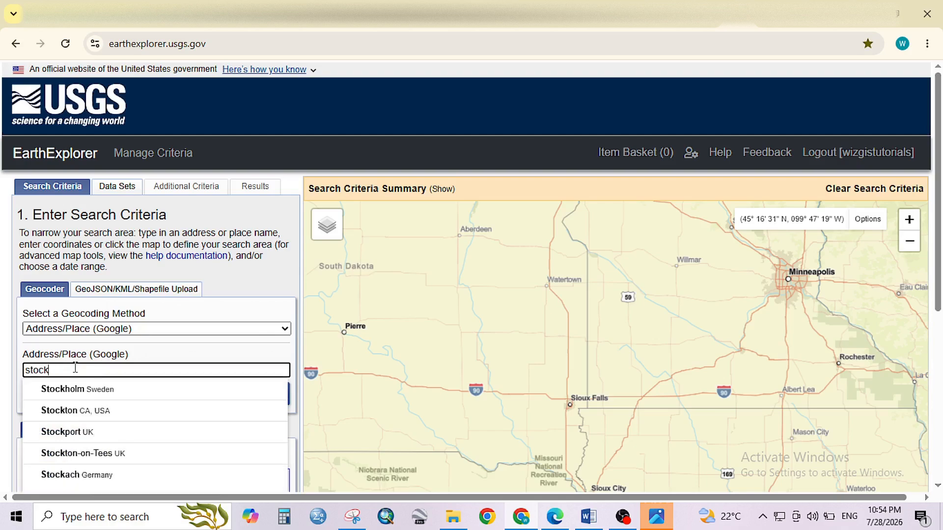
text(k)
key(BackSpace)
click(72, 434)
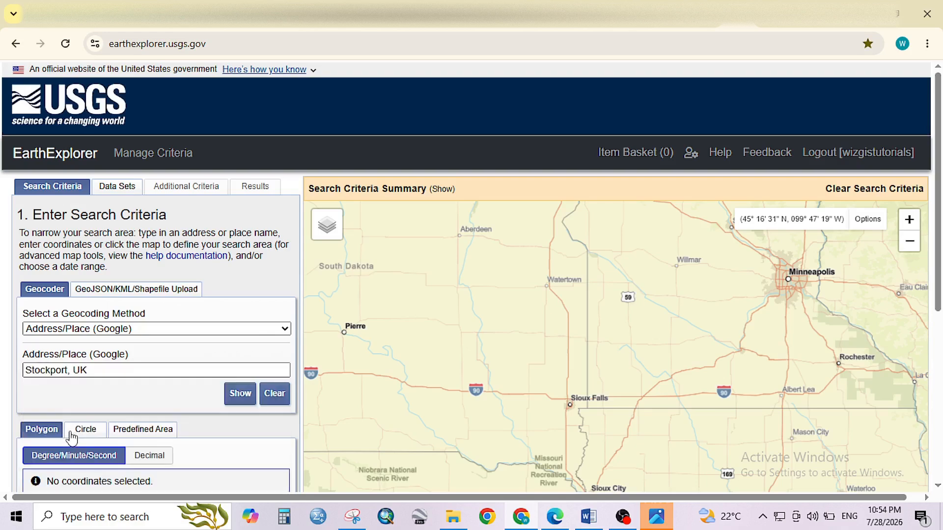
click(240, 393)
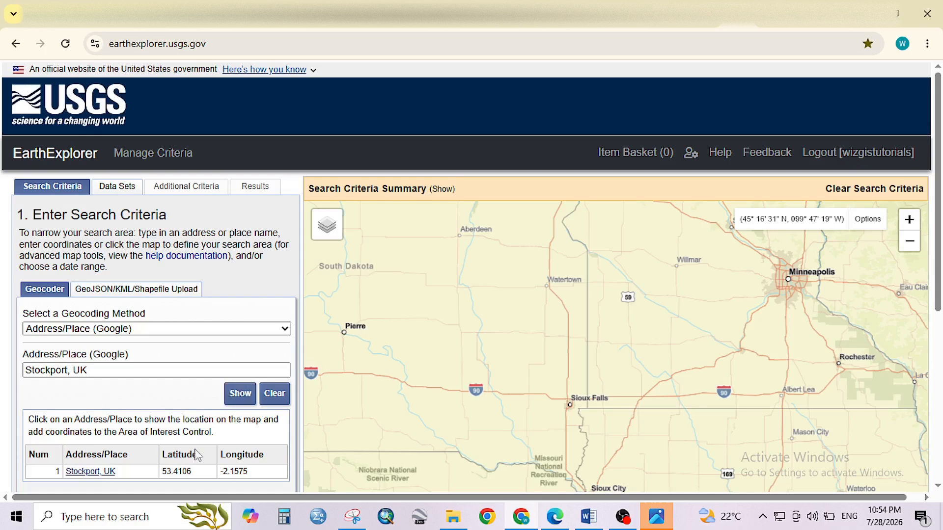
click(82, 473)
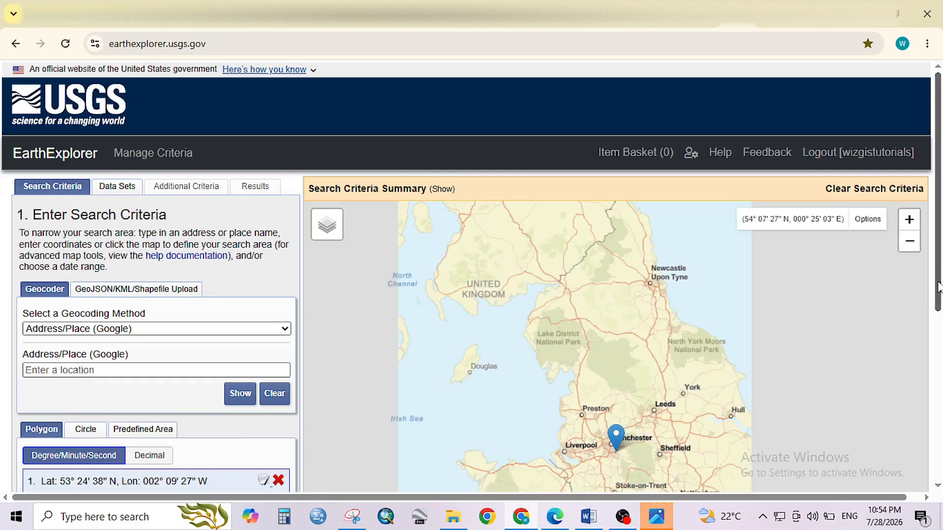
- Add four more points on the map around Stockport to form a five-point search polygon with the existing marker
scroll(937, 288, down, 2)
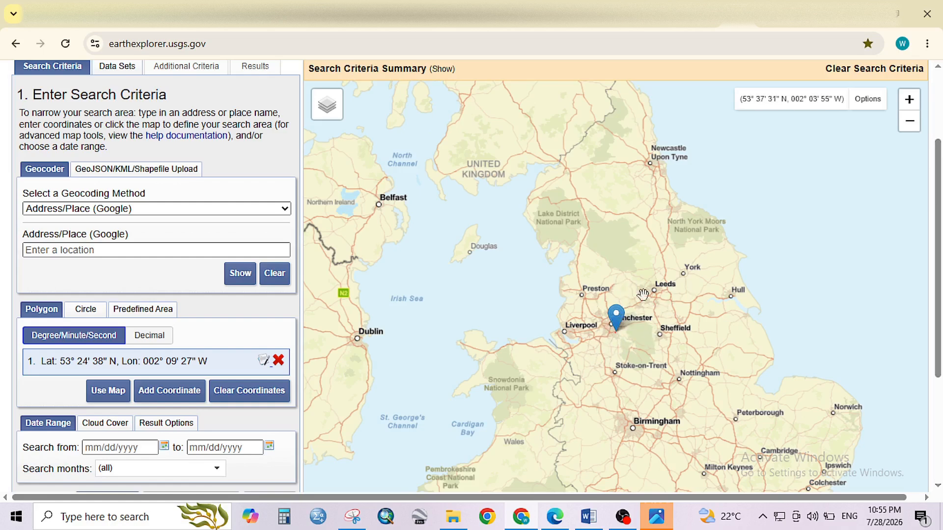
click(911, 105)
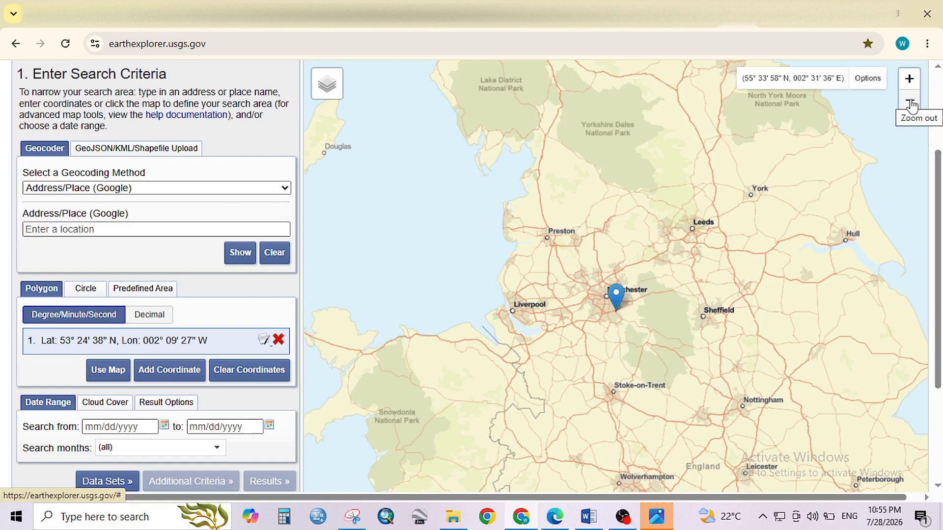
click(911, 81)
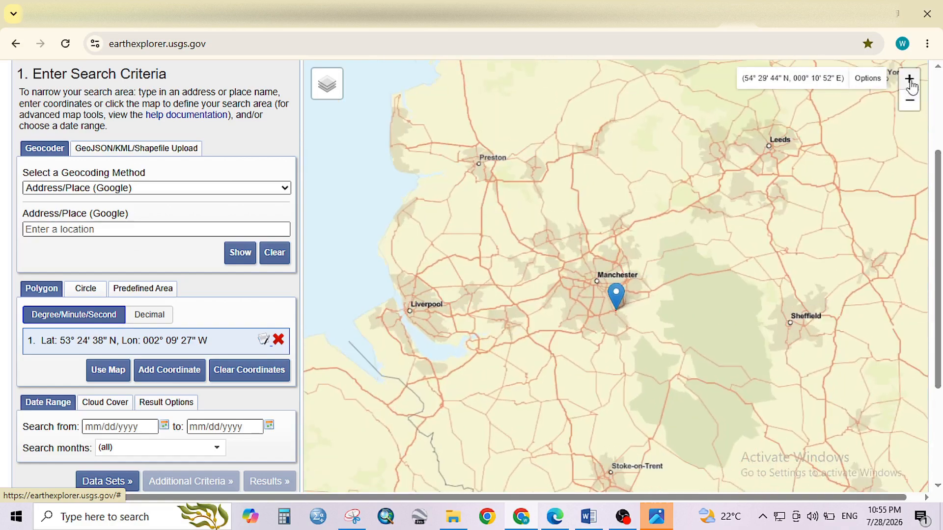
click(909, 82)
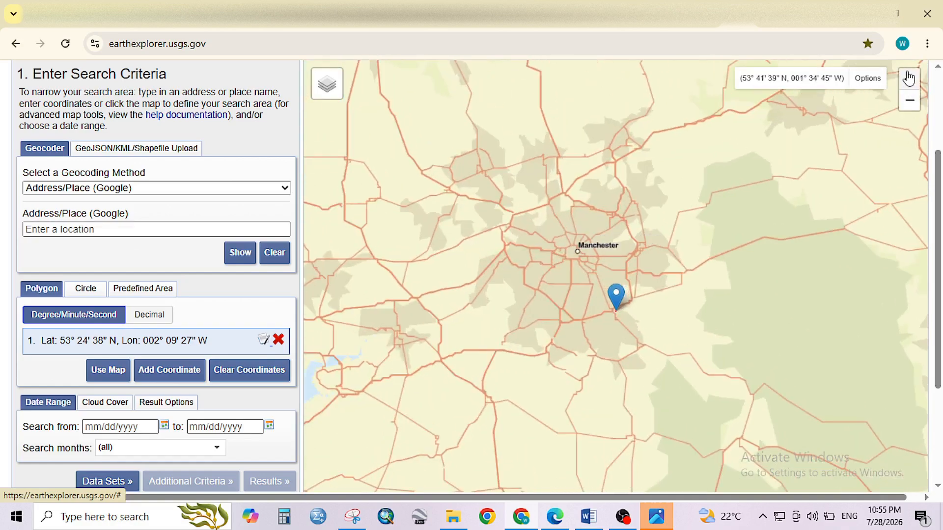
click(908, 79)
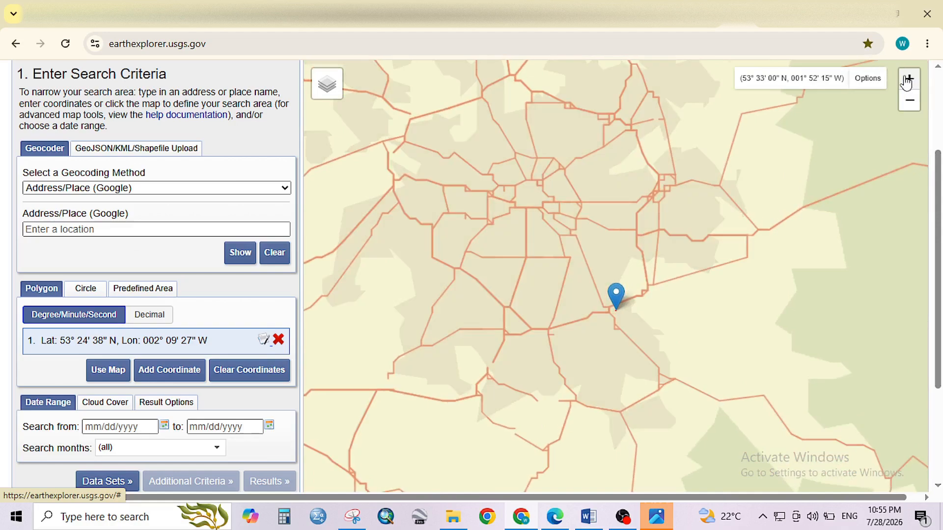
click(907, 80)
click(907, 79)
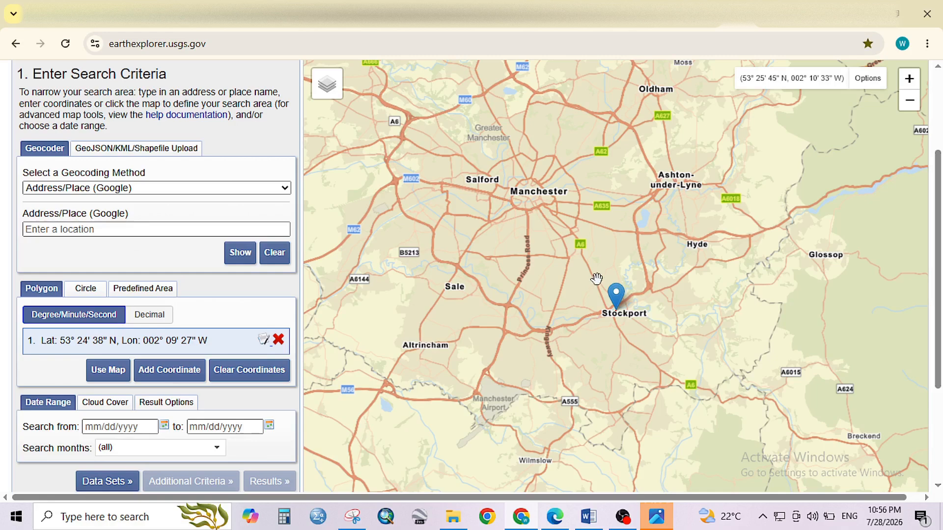
click(596, 279)
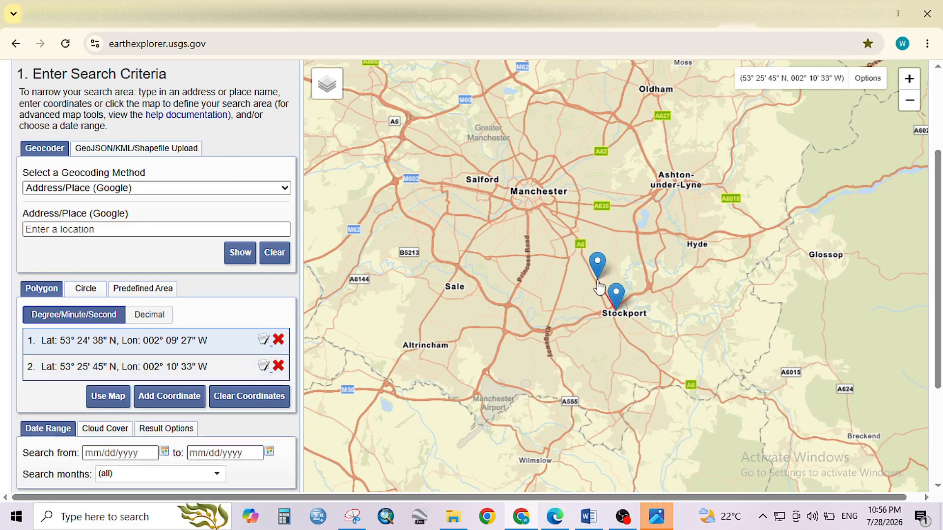
click(639, 260)
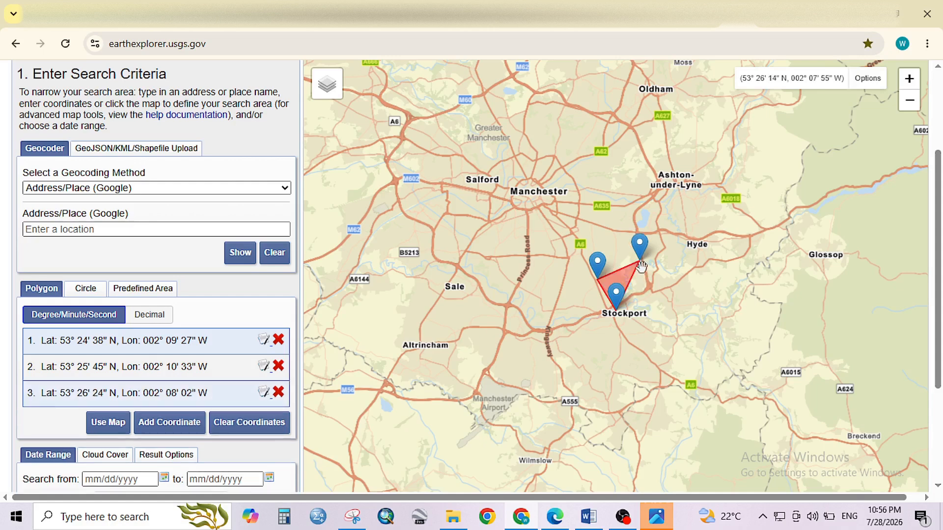
click(662, 311)
click(620, 350)
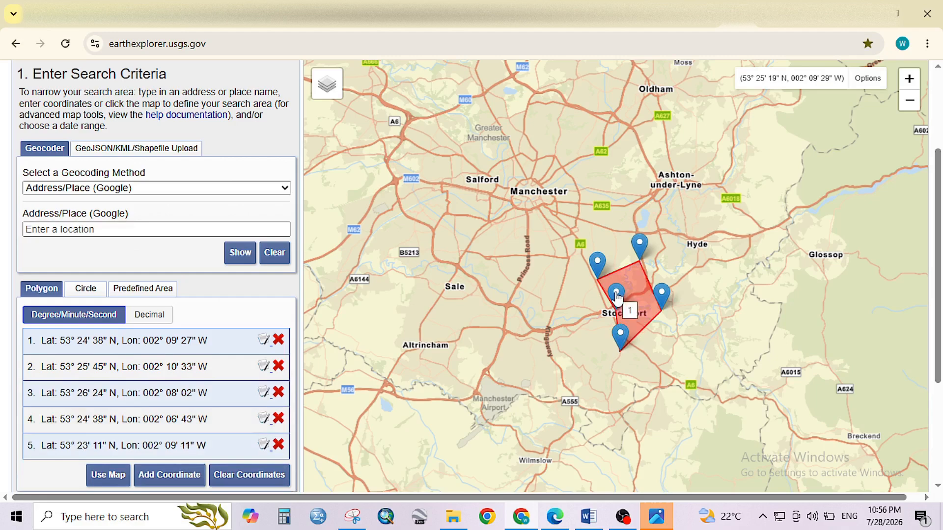
- Reshape the search polygon by moving points 1, 2, 4 and 5 outward so that it encloses Stockport
drag(618, 298, 573, 308)
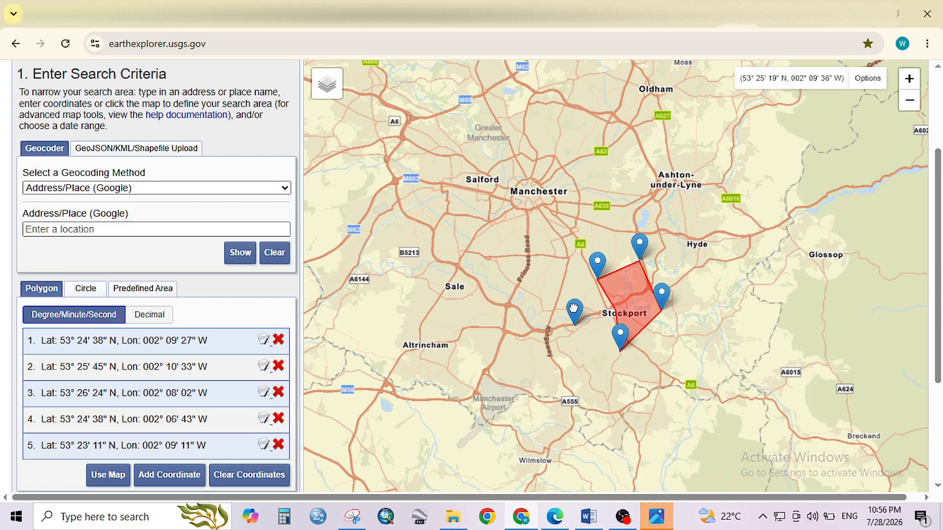
drag(574, 309, 580, 303)
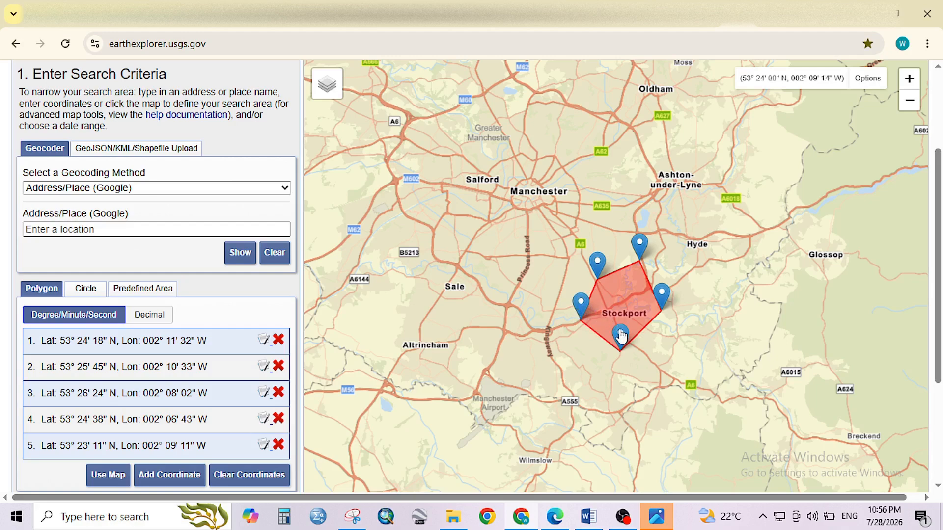
drag(621, 337, 642, 355)
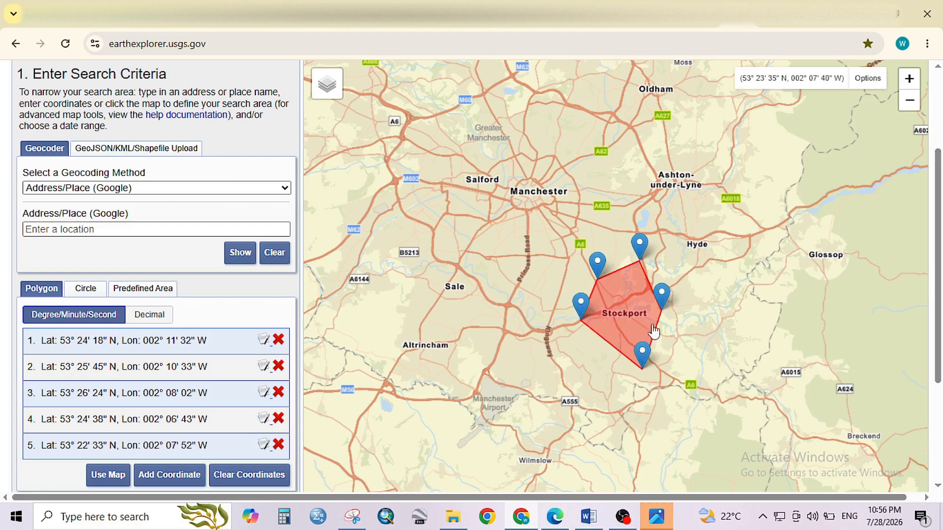
drag(664, 296, 676, 289)
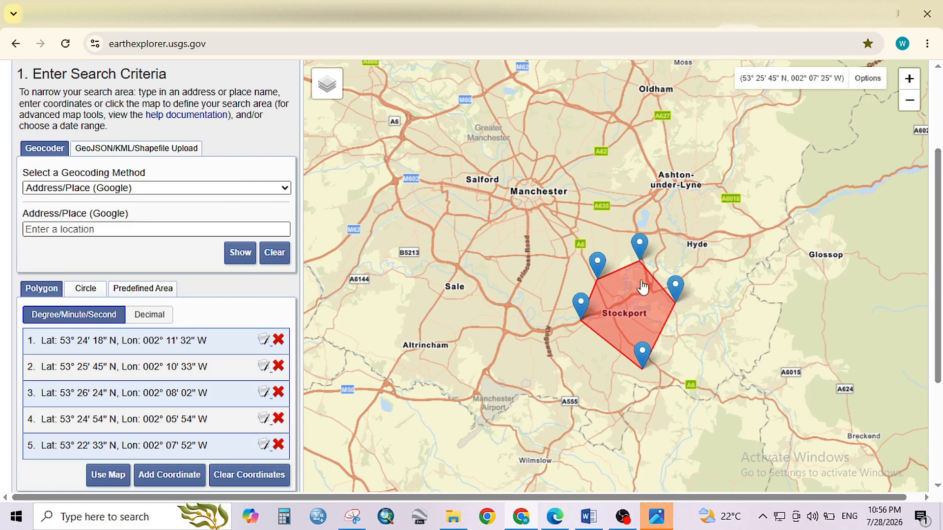
drag(598, 269, 580, 267)
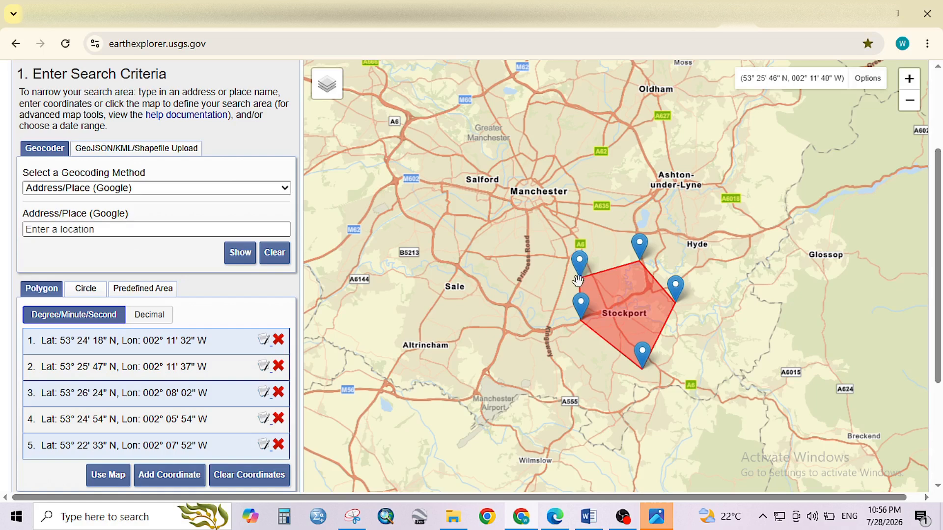
drag(582, 307, 576, 322)
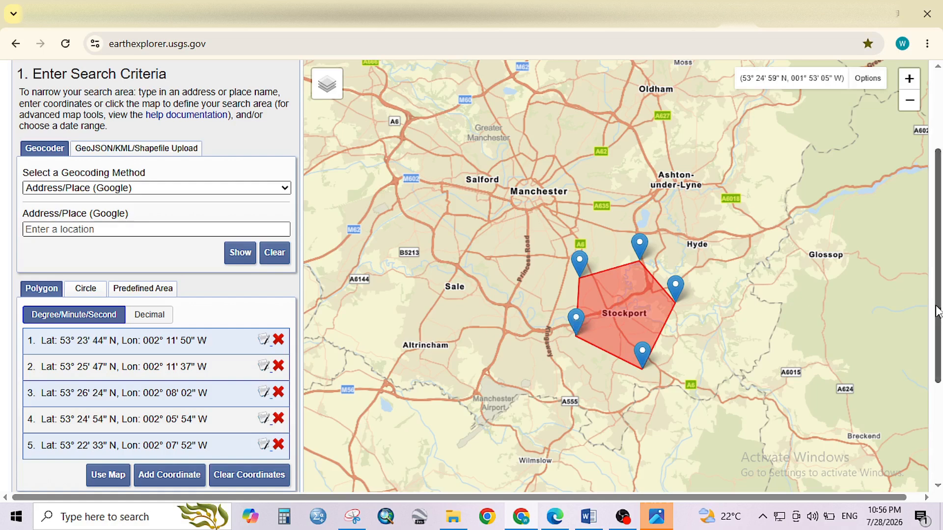
- Set the start date of the search date range to 01/01/2026
drag(938, 312, 926, 383)
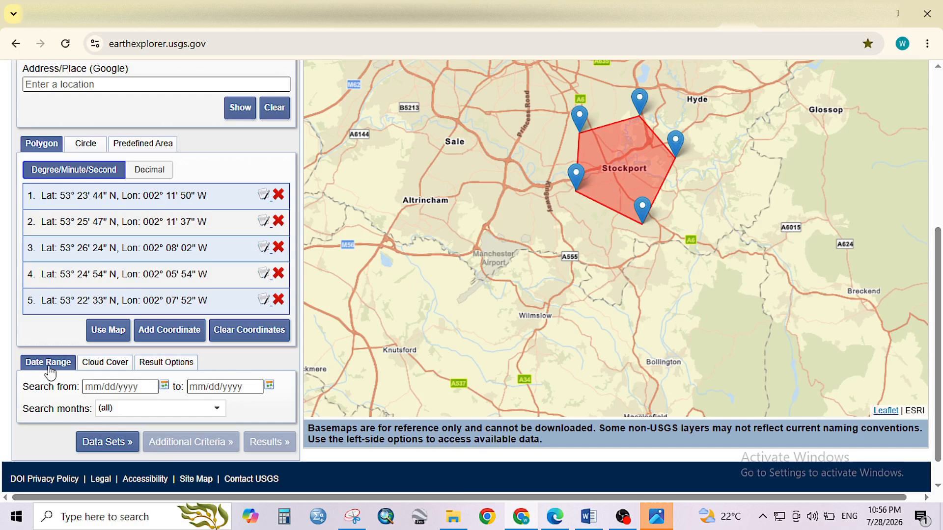
click(164, 385)
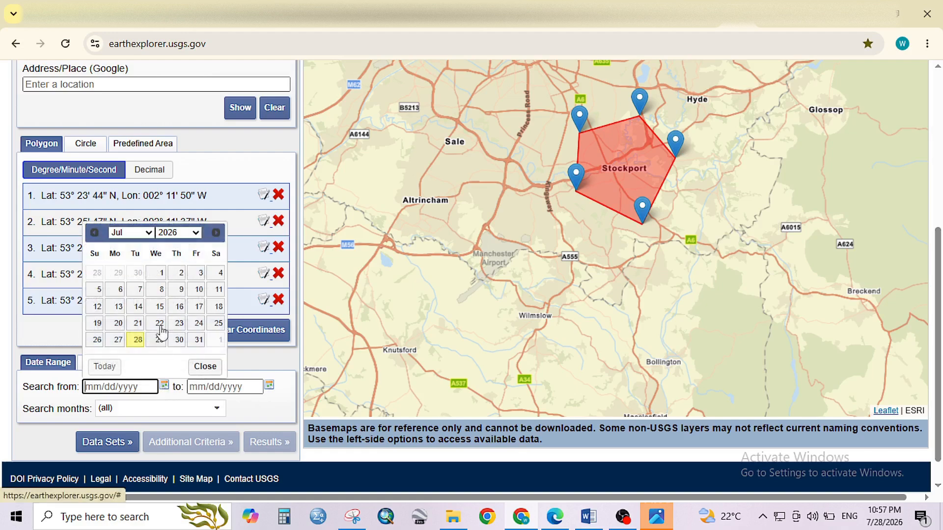
click(131, 233)
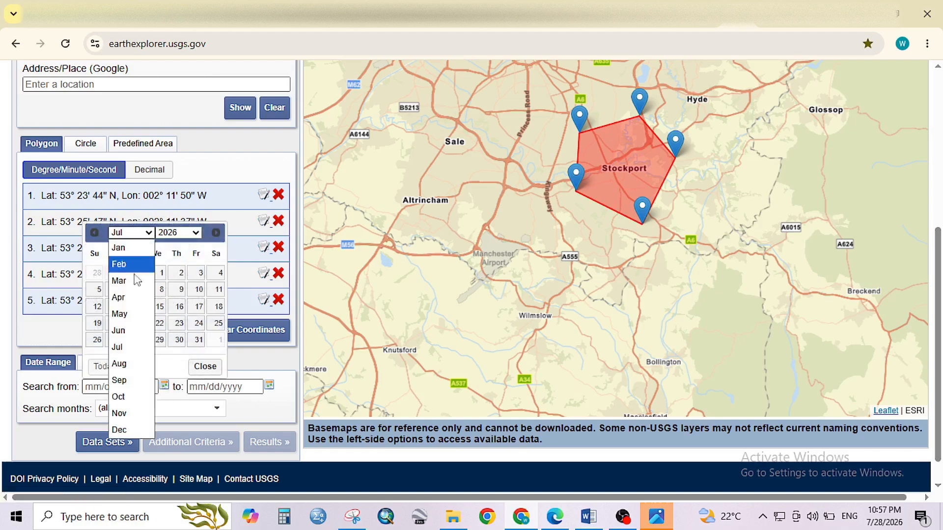
click(123, 431)
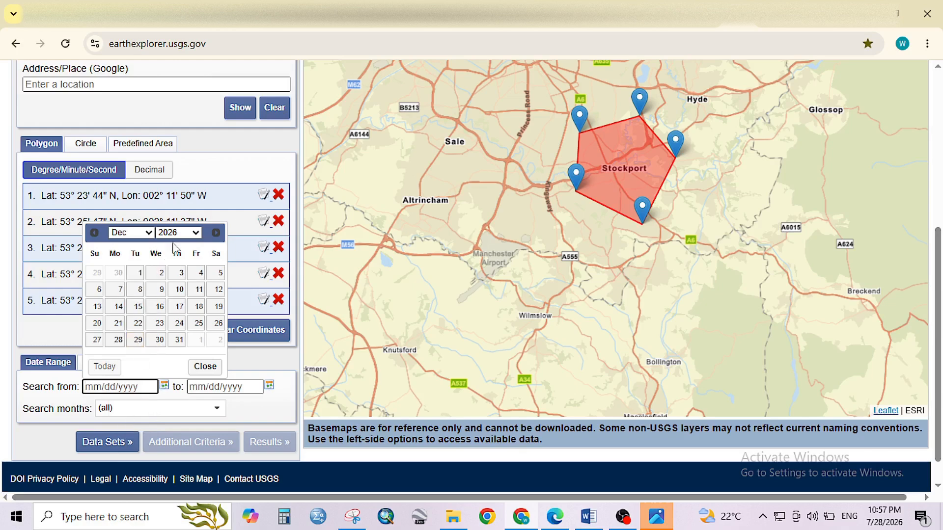
click(196, 233)
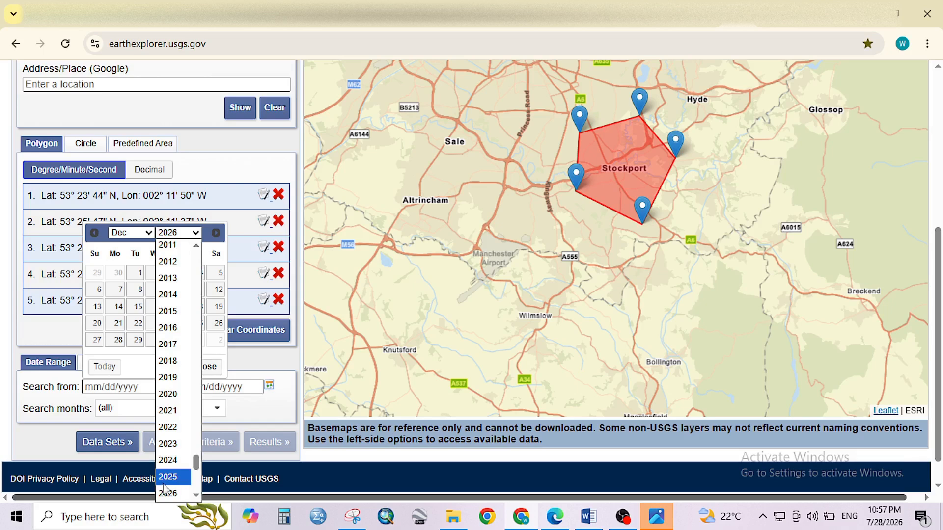
click(110, 251)
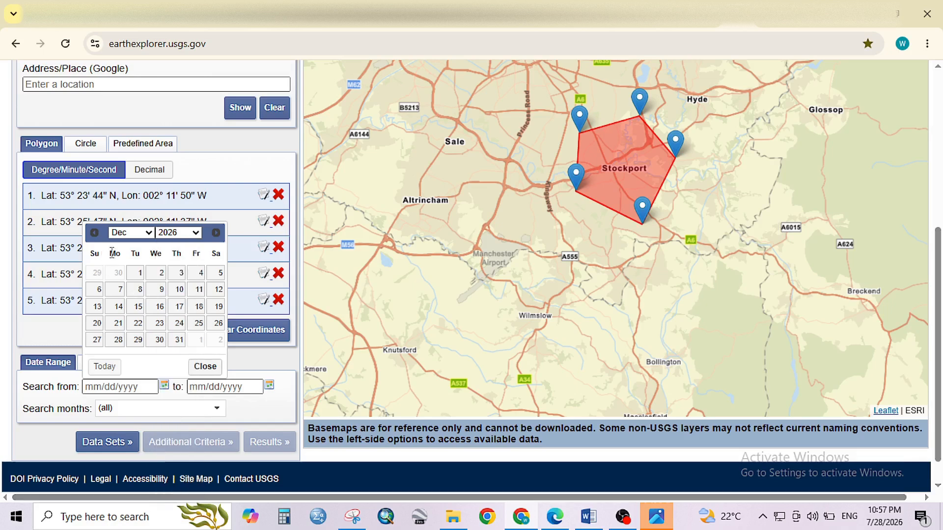
click(130, 233)
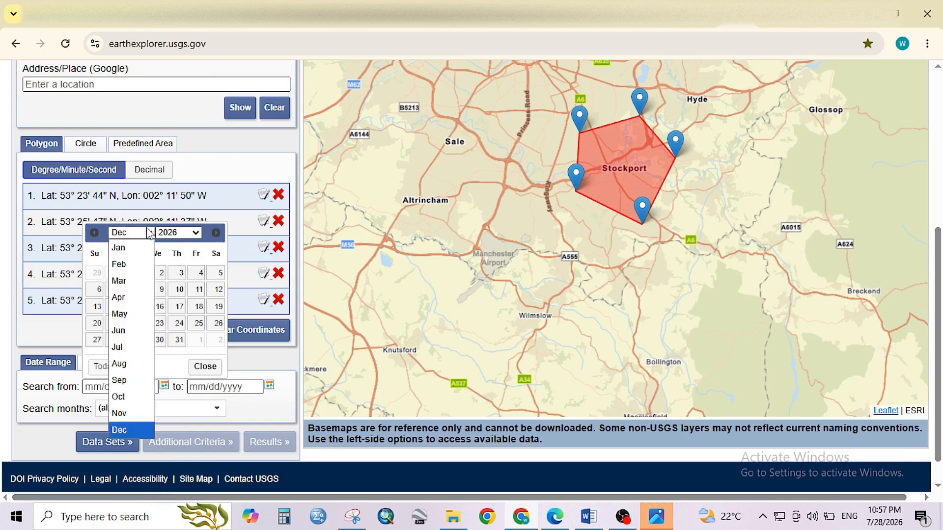
click(120, 247)
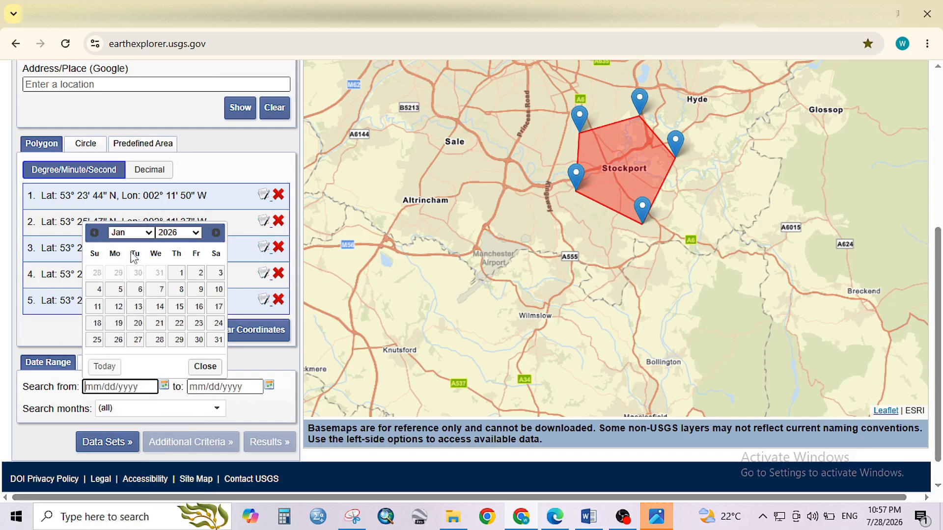
click(177, 273)
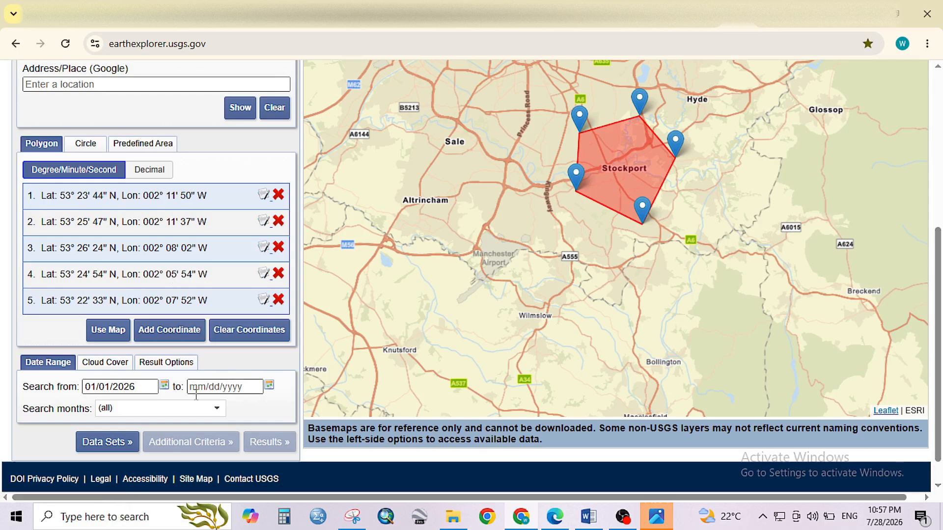
- Set the search end date to 07/01/2026 and limit cloud cover to 0% - 5% with unknown cloud cover values excluded
click(269, 385)
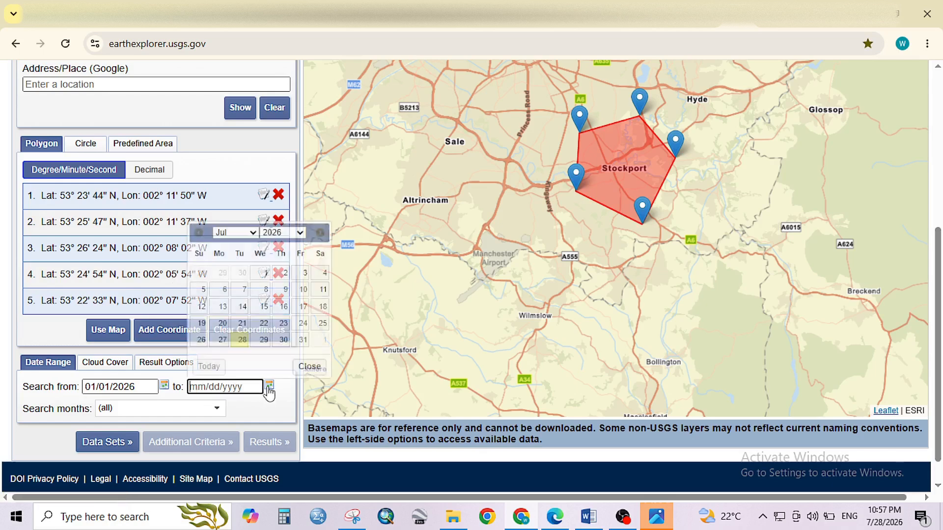
click(261, 273)
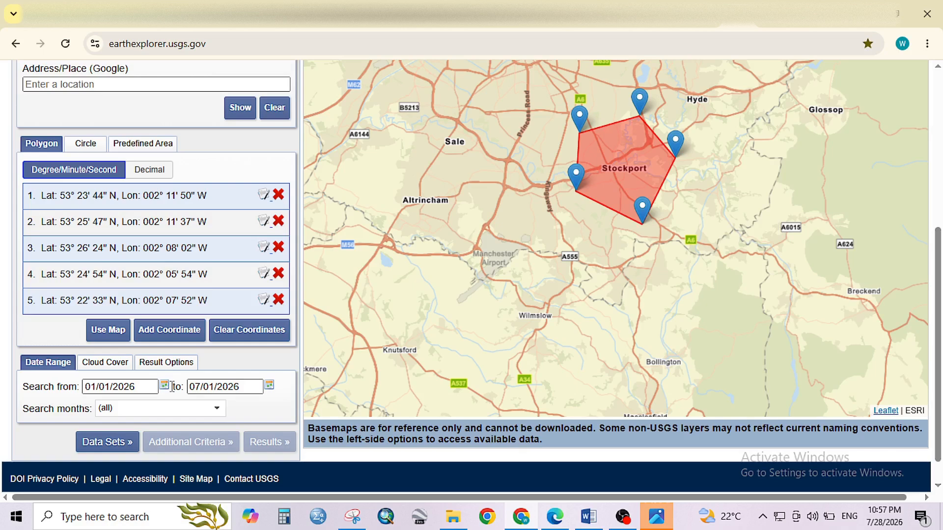
click(119, 371)
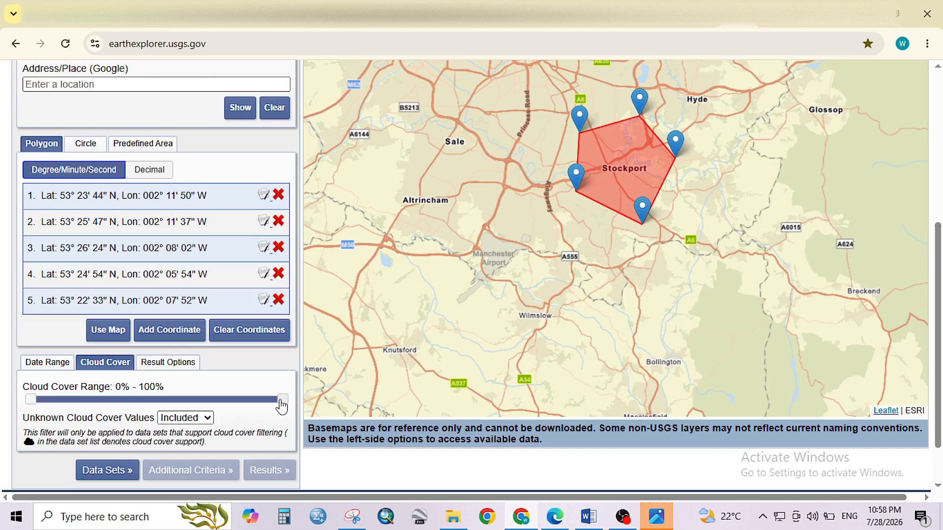
drag(282, 407, 42, 406)
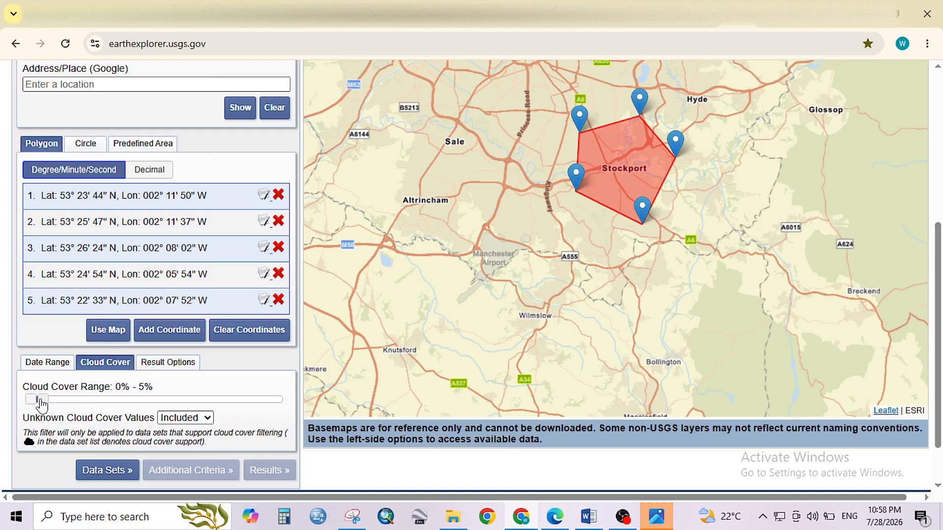
click(208, 418)
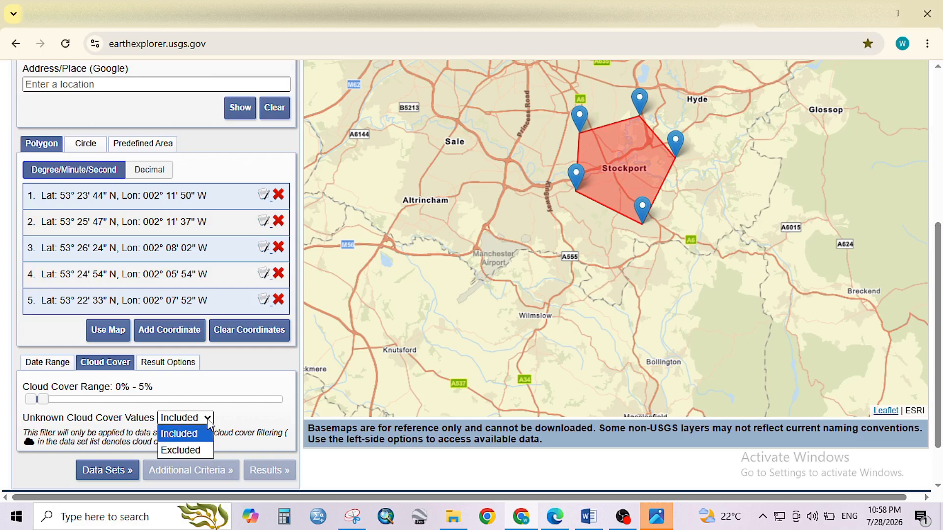
click(199, 451)
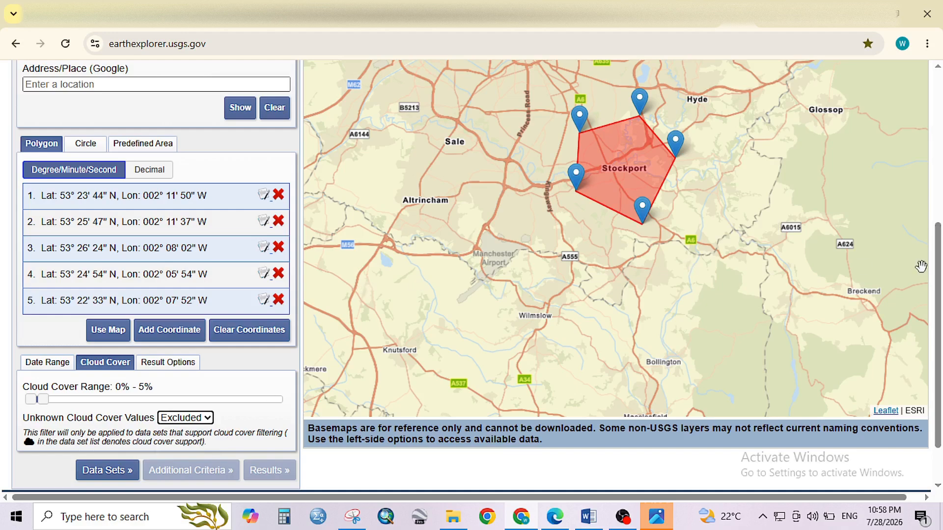
- Select the Landsat 8-9 OLI/TIRS C2 L2 data set from Landsat Collection 2 Level-2
scroll(937, 277, up, 5)
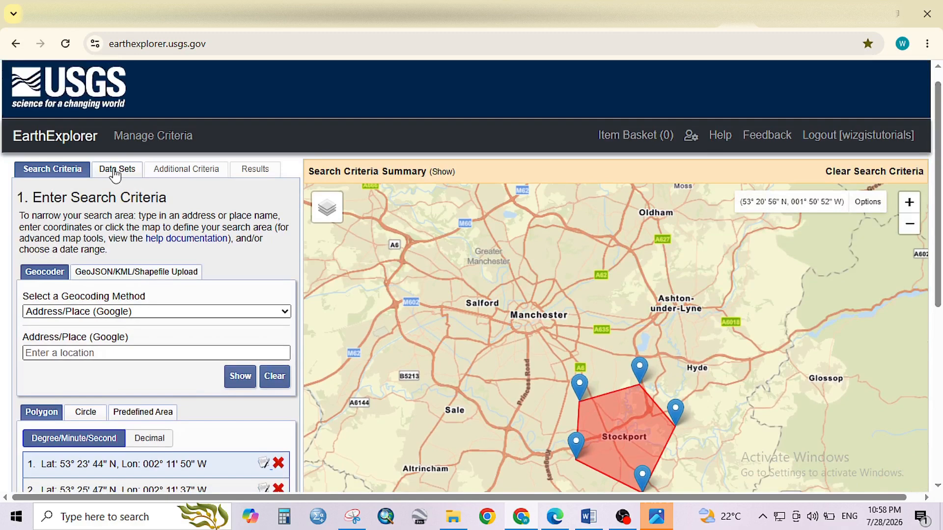
click(115, 173)
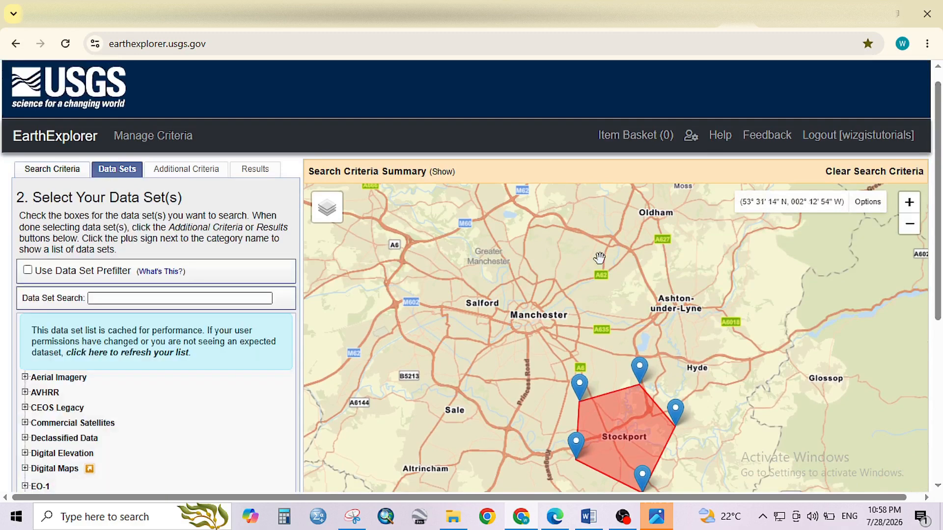
drag(934, 244, 933, 349)
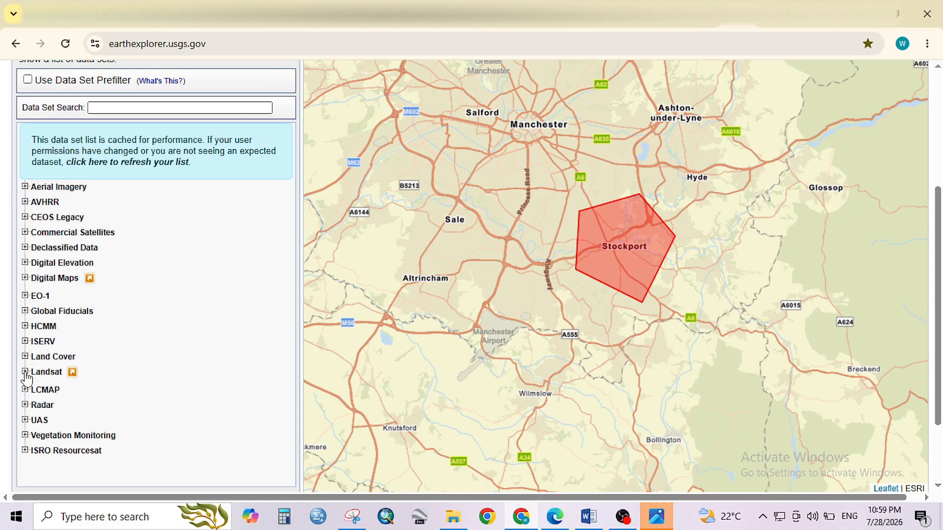
click(25, 372)
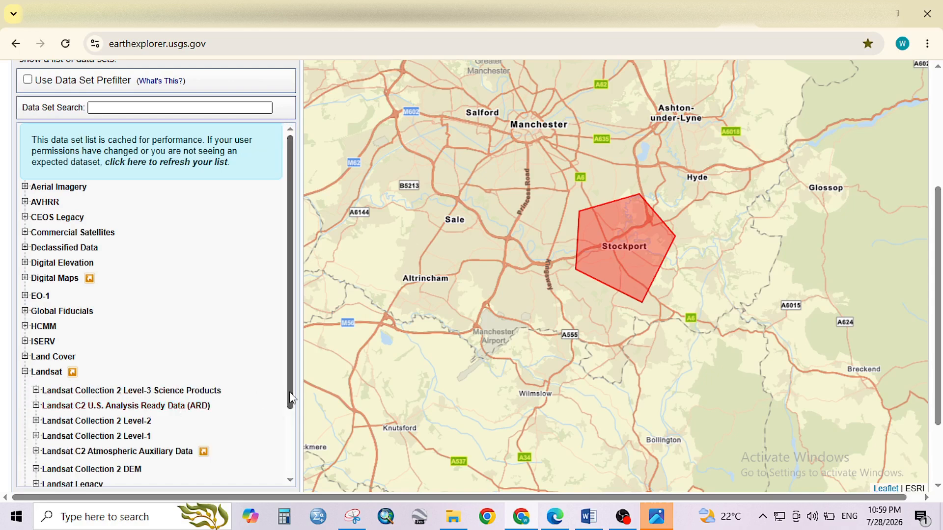
drag(290, 398, 290, 443)
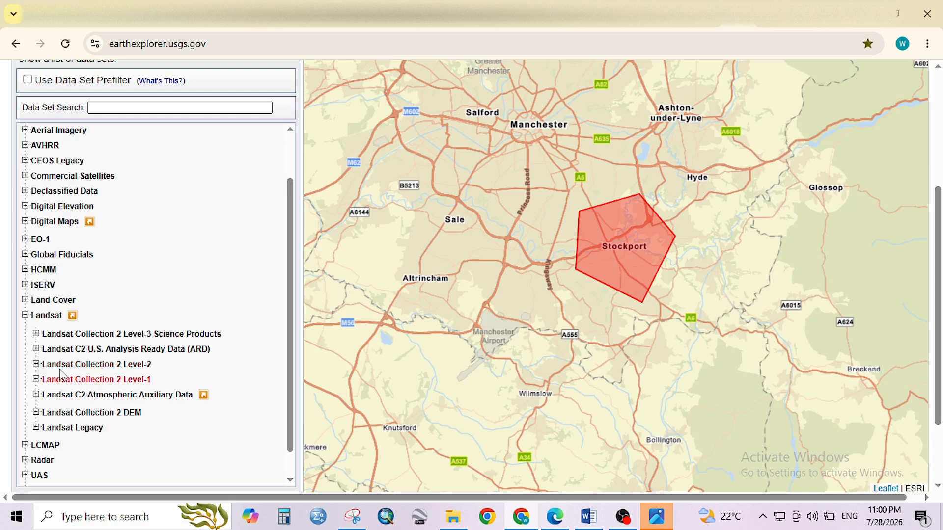
click(35, 364)
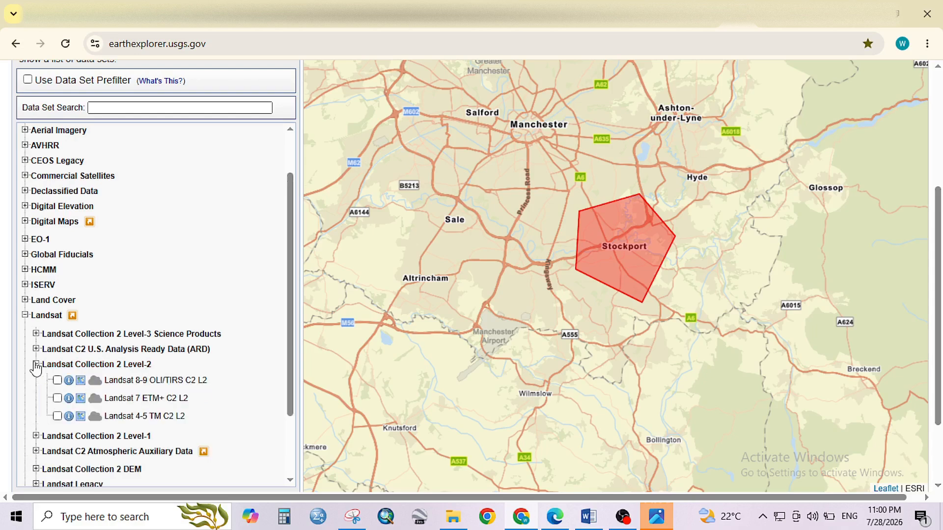
click(57, 381)
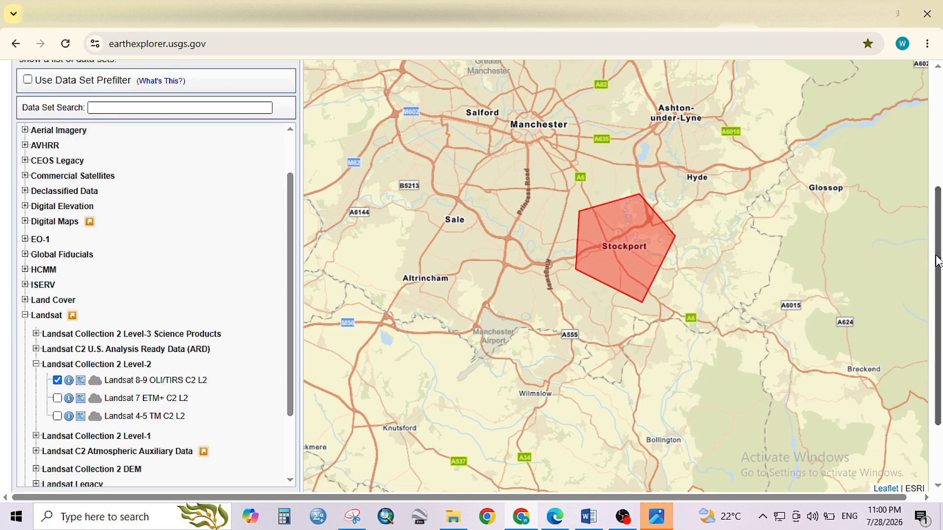
- Restrict the additional criteria for the Landsat data set to satellite 8
drag(937, 264, 935, 132)
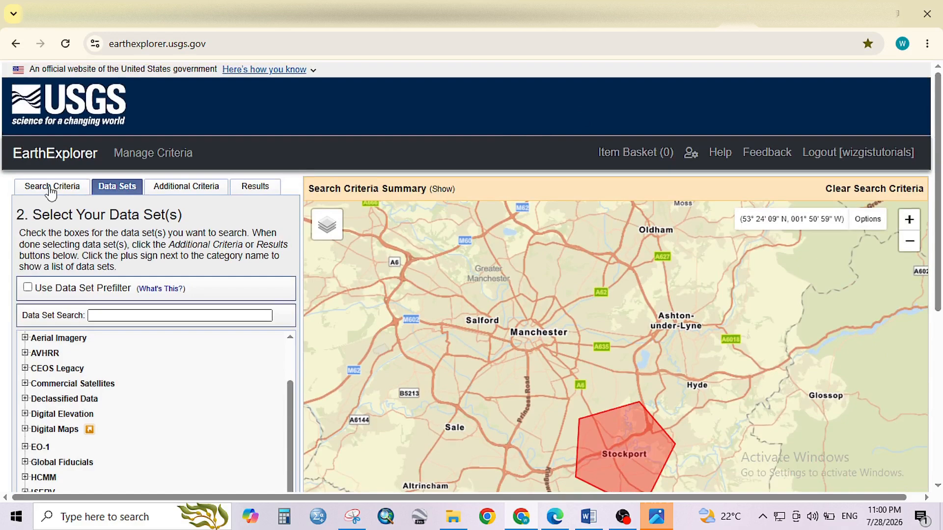
click(180, 191)
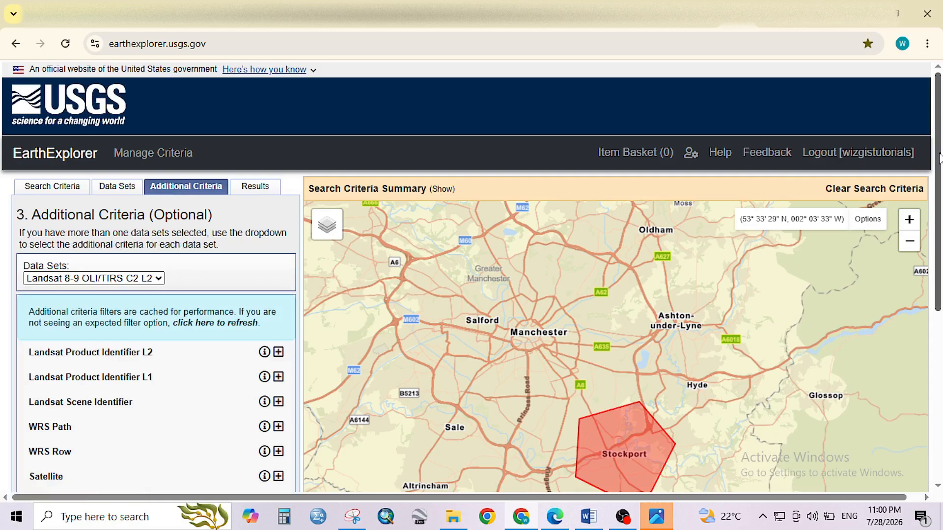
drag(939, 157, 931, 305)
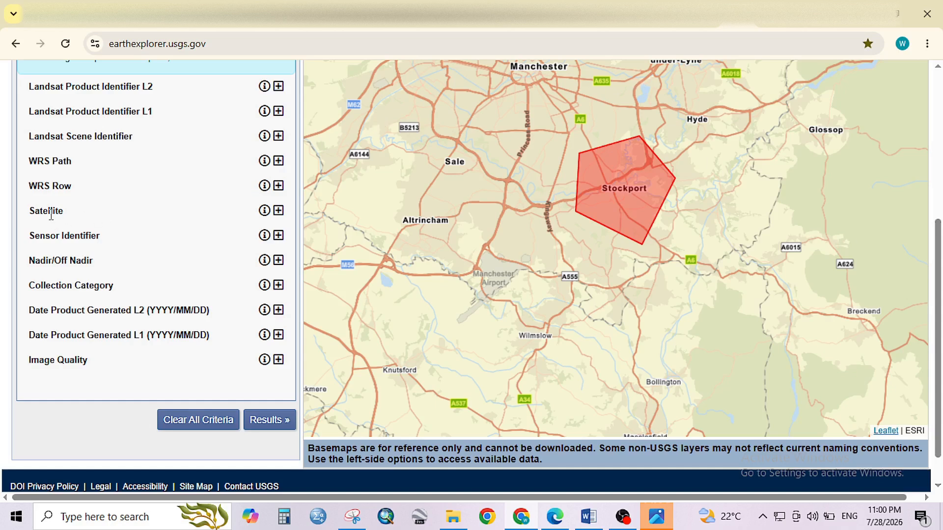
click(278, 211)
click(239, 247)
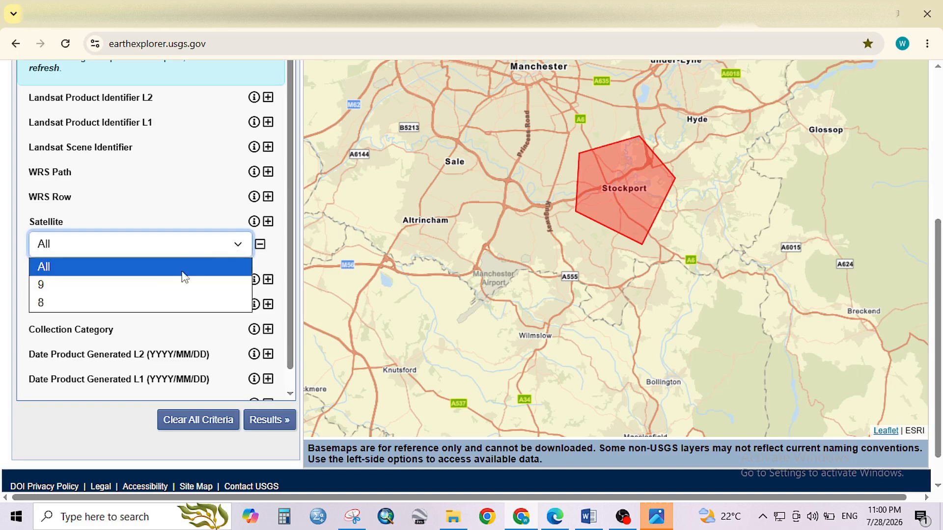
click(126, 304)
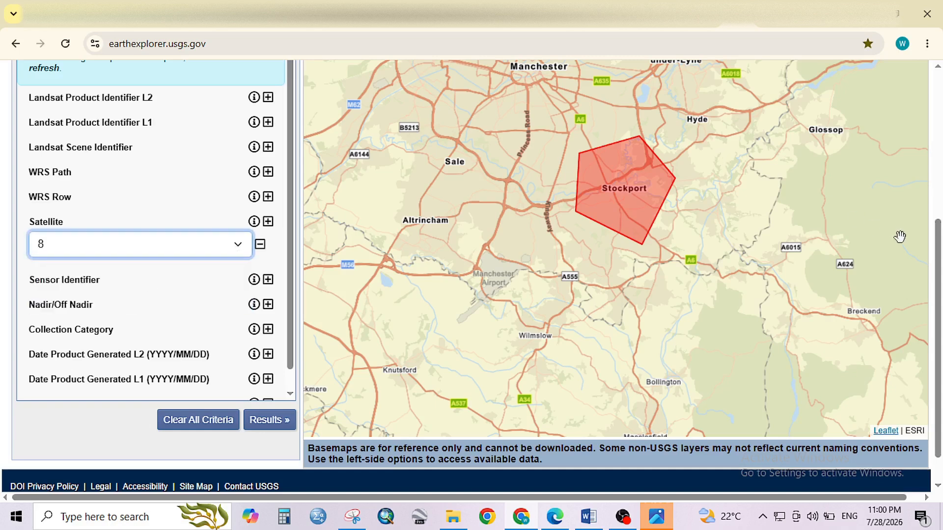
- Run the search and bring the full list of matching Landsat scenes into view
drag(937, 247, 935, 106)
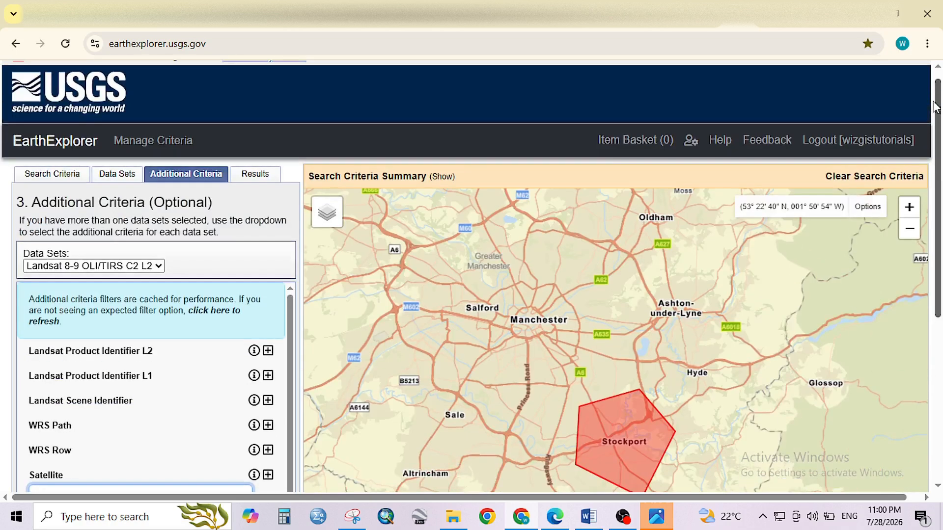
click(255, 176)
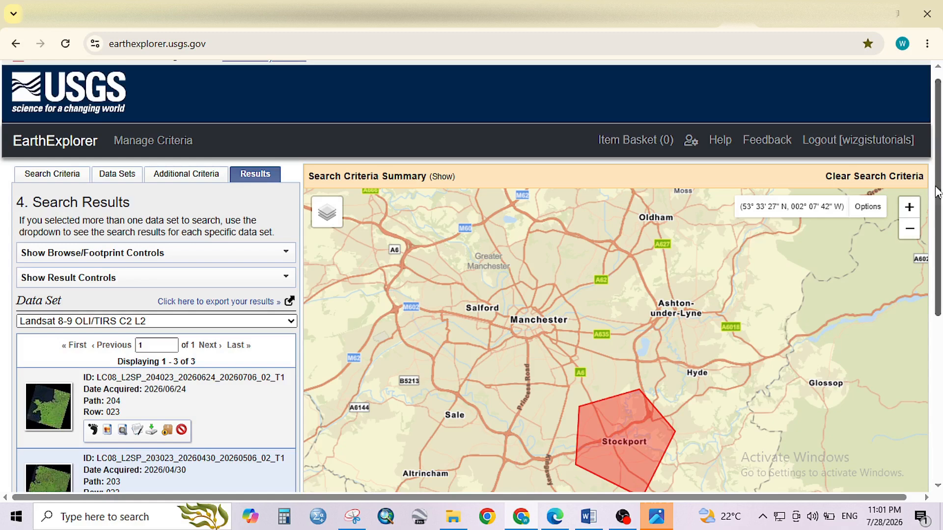
drag(938, 191, 934, 263)
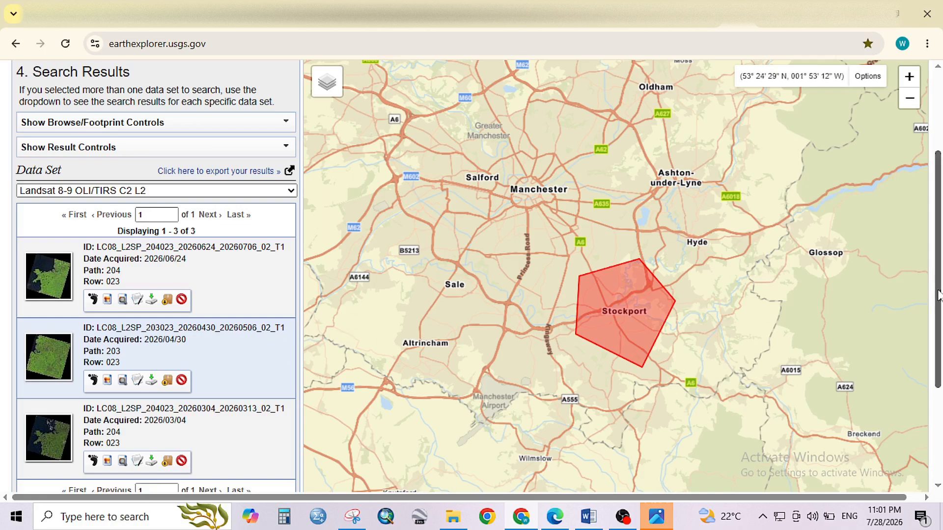
scroll(938, 297, down, 1)
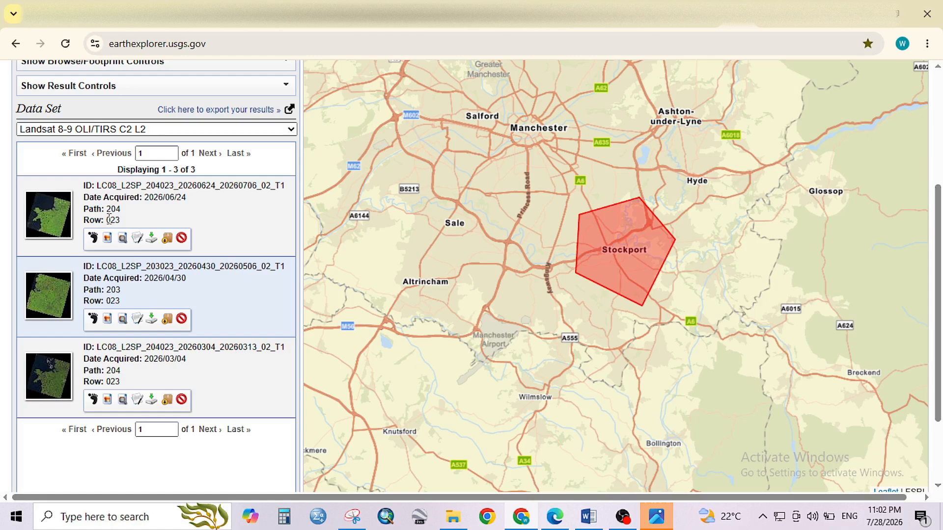
- Check the map footprints of the scenes acquired 2026/06/24, 2026/04/30 and 2026/03/04 against the Stockport polygon
click(93, 240)
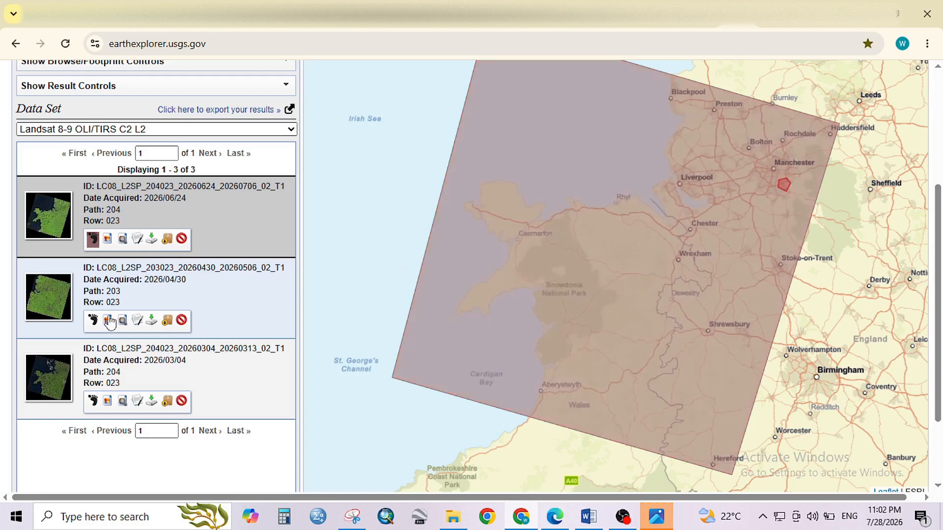
click(92, 240)
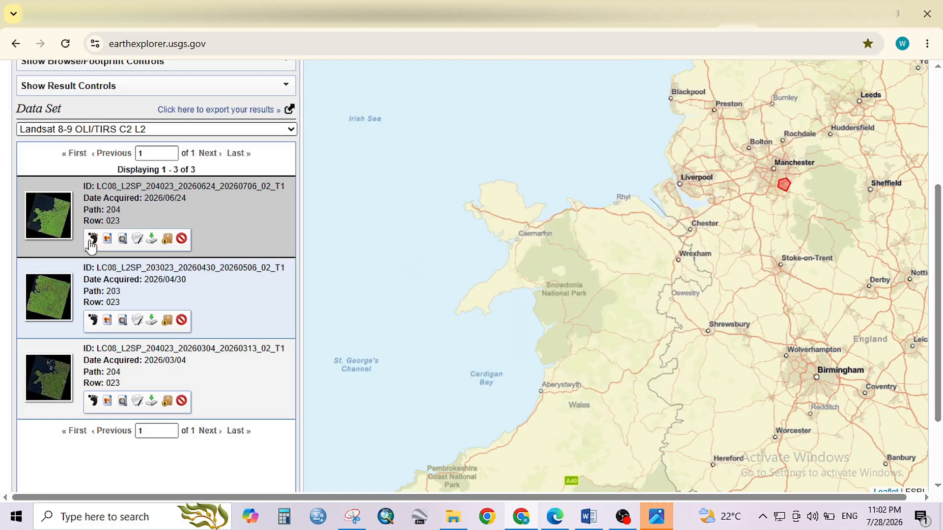
click(93, 325)
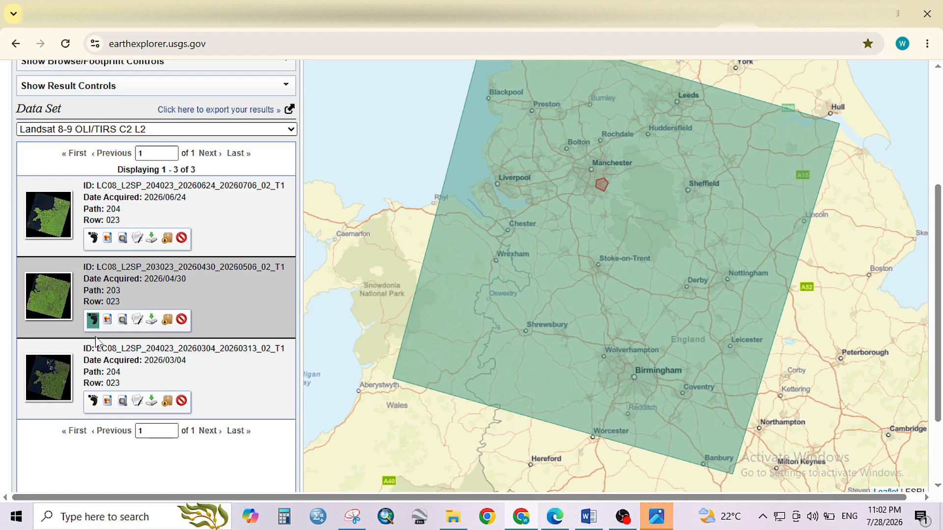
click(92, 400)
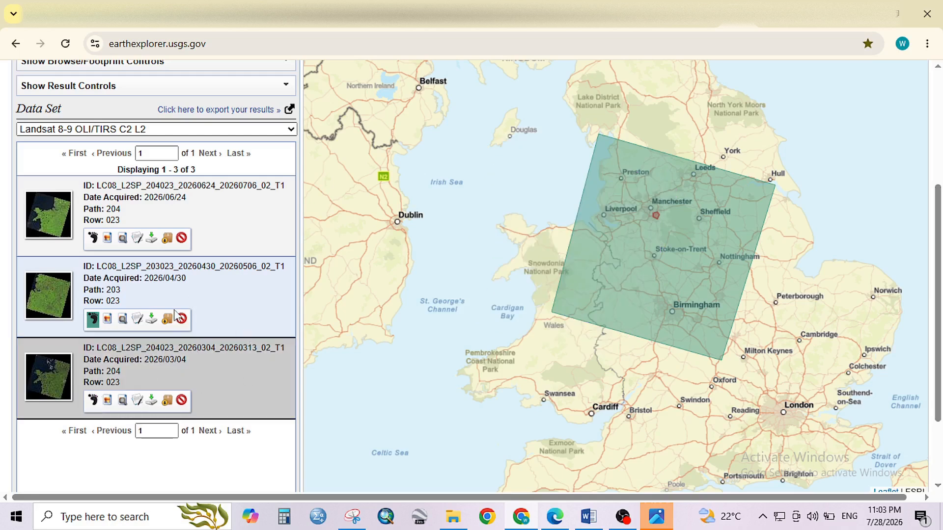
- Open the metadata of the 2026/04/30 scene from its map footprint and examine its acquisition and cloud cover details
double_click(651, 247)
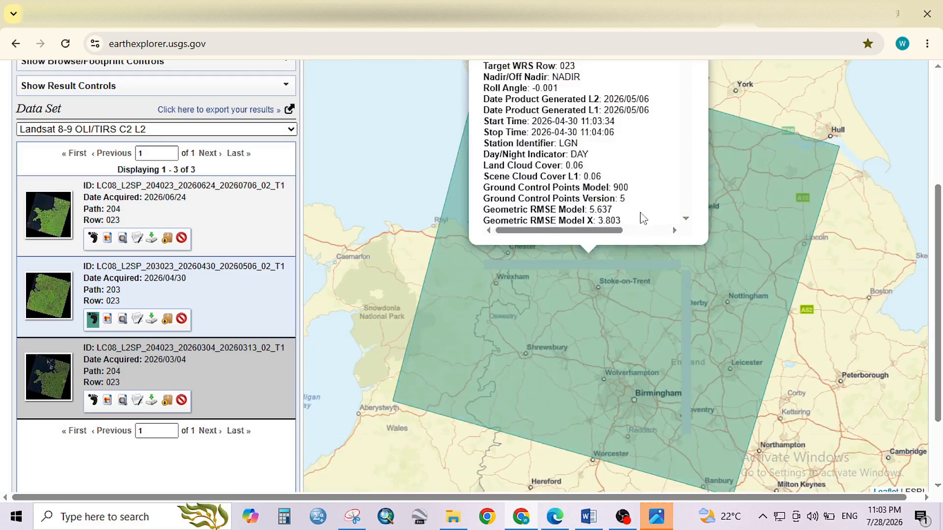
scroll(643, 218, up, 4)
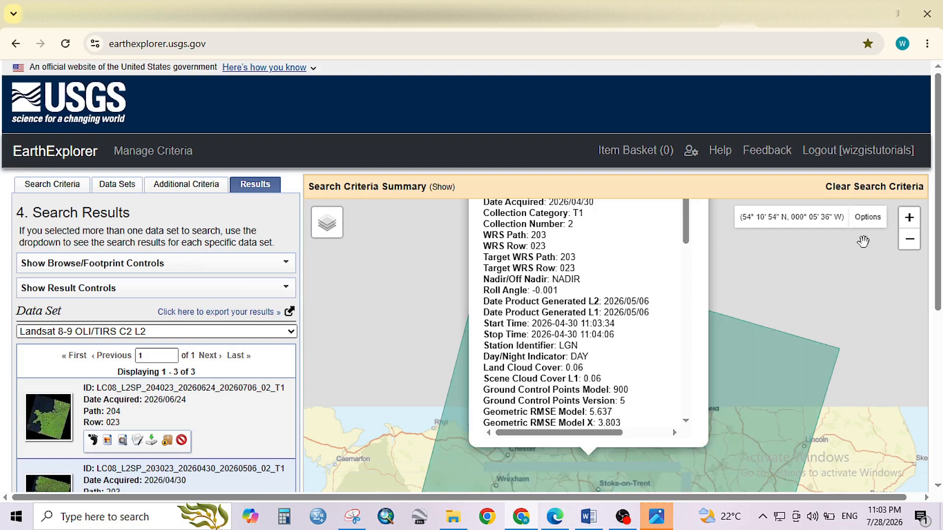
drag(940, 260, 938, 363)
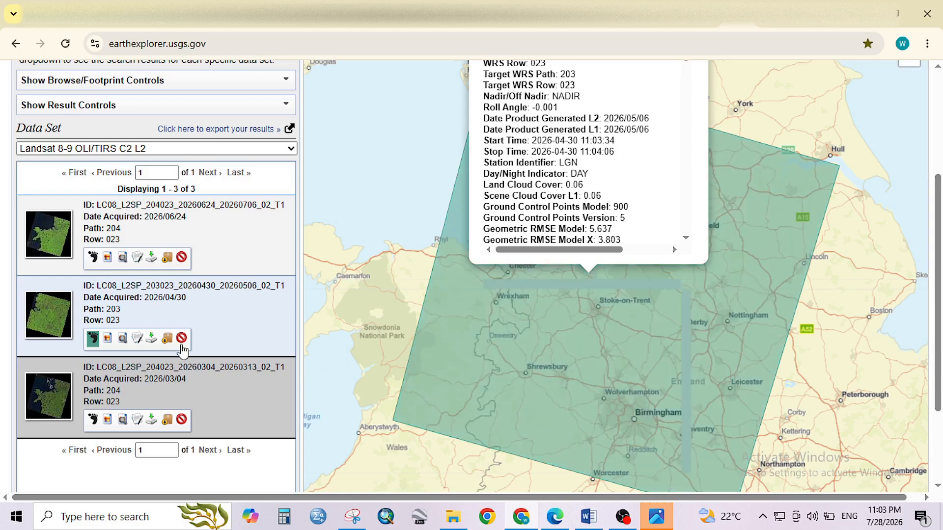
- Open the download options of the 2026/04/30 scene and review the individual band files in its Level-2 Product Bundle
click(151, 339)
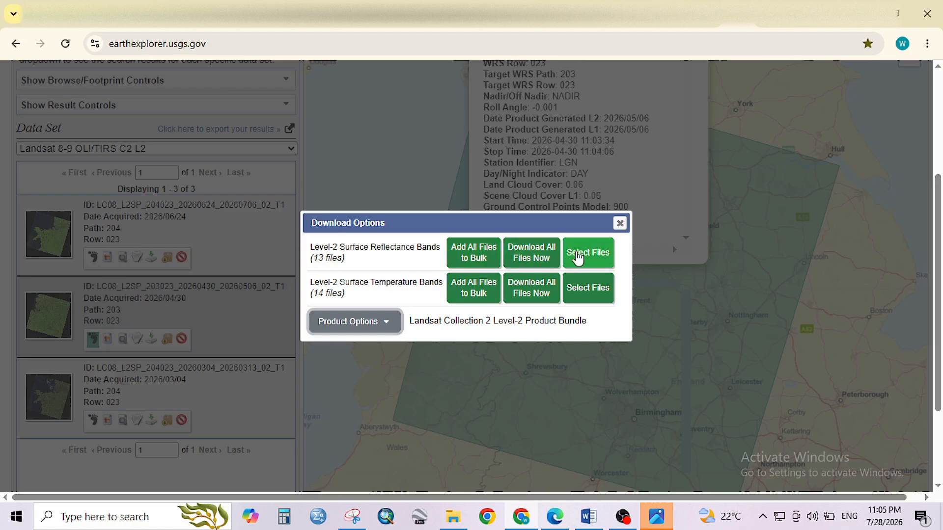
click(385, 322)
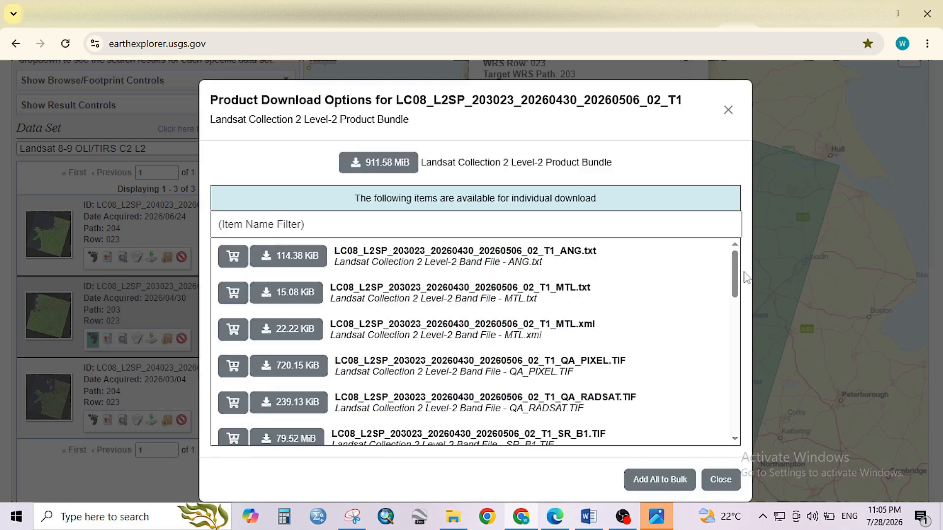
drag(737, 279, 740, 307)
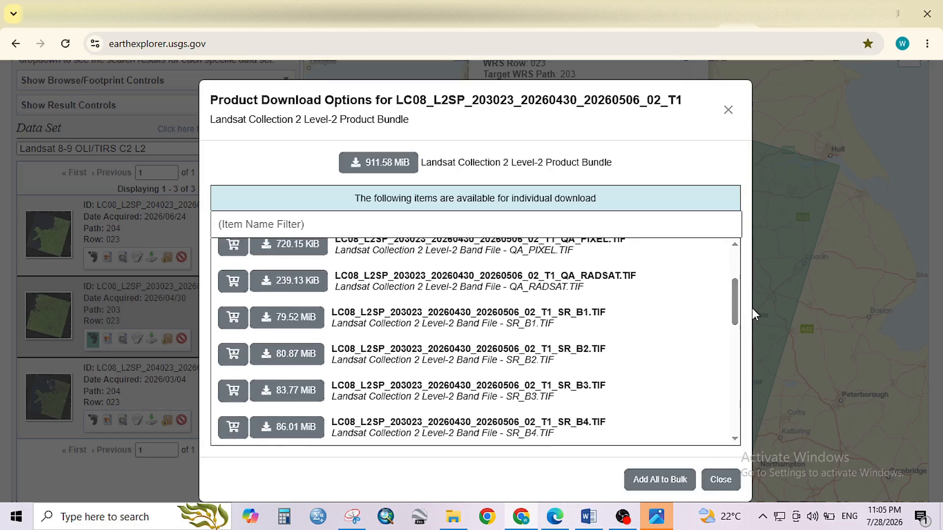
drag(730, 312, 732, 323)
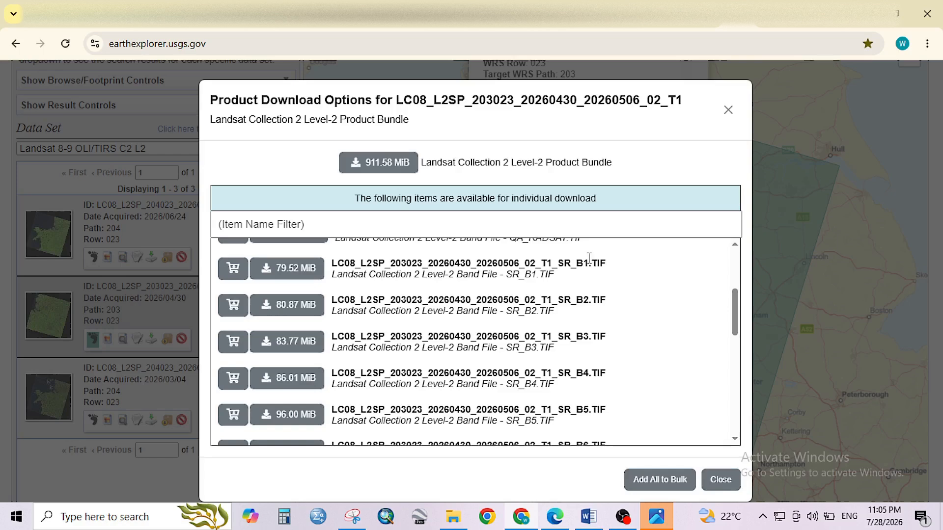
mouse_move(730, 312)
mouse_down()
mouse_move(731, 371)
mouse_move(735, 304)
mouse_up()
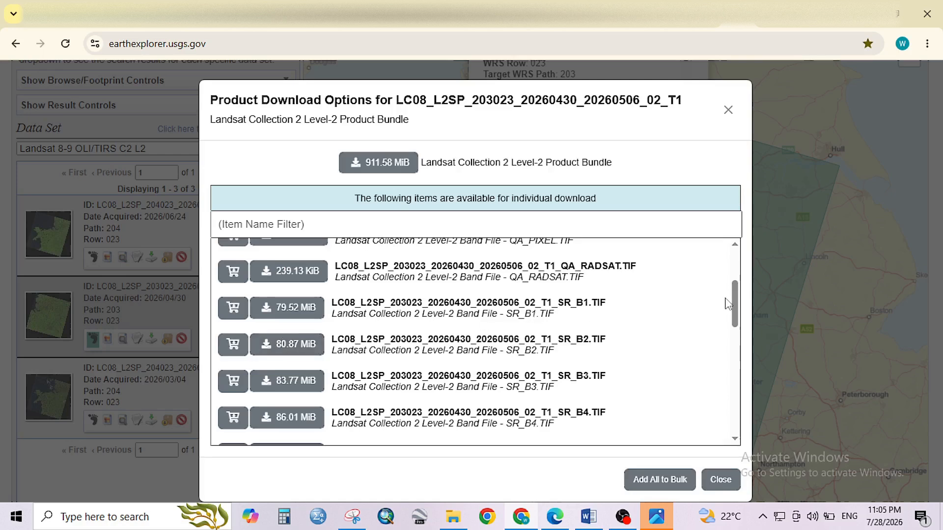
click(726, 111)
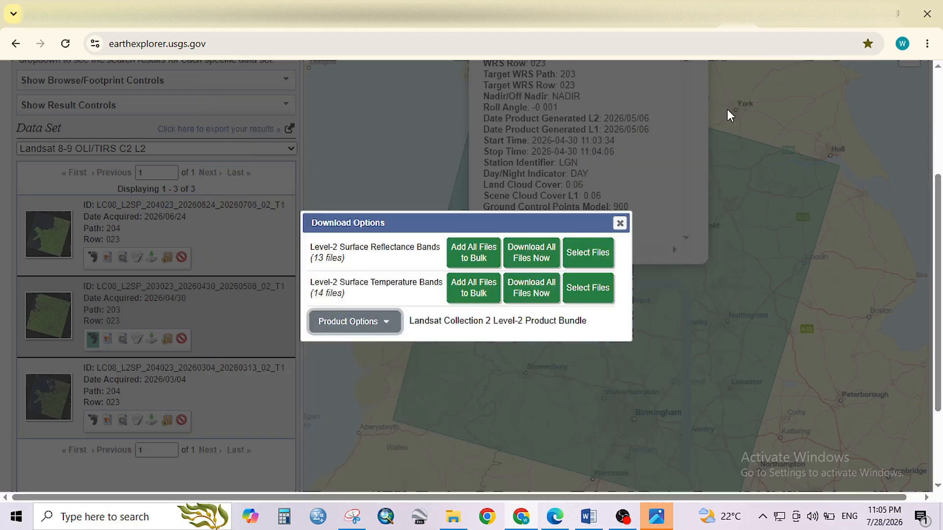
- Download all Level-2 Surface Reflectance Bands files of the 2026/04/30 scene
click(523, 257)
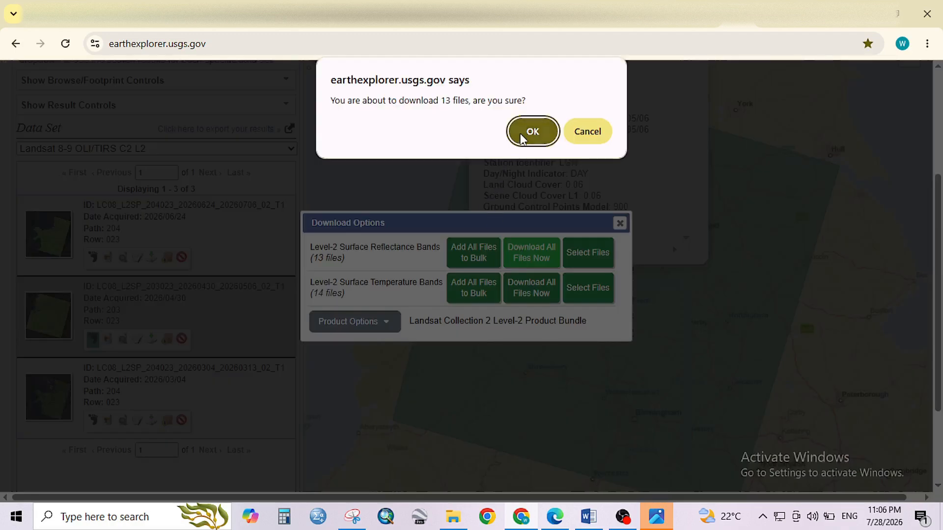
click(530, 133)
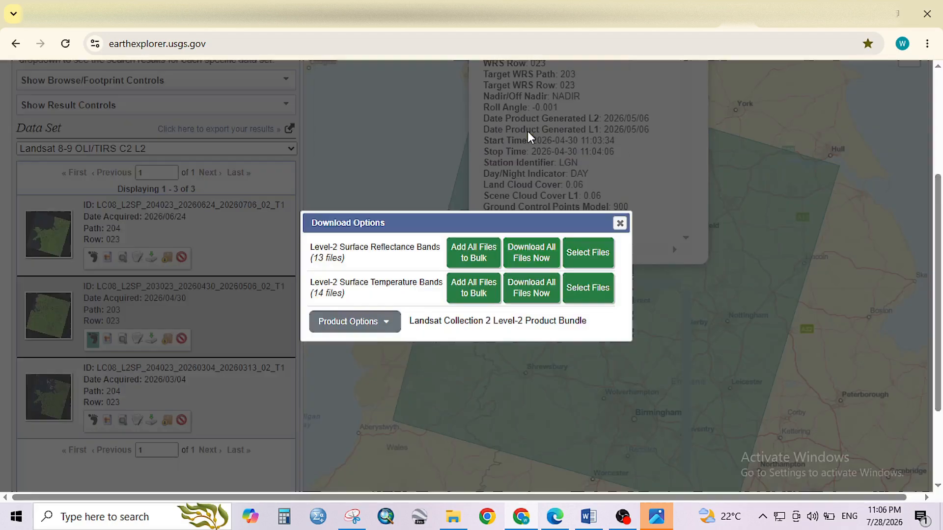
click(534, 260)
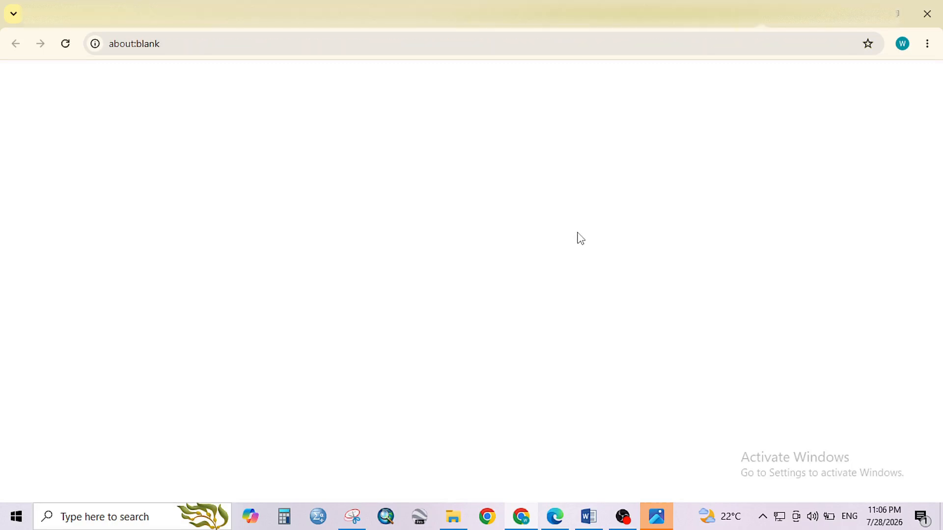